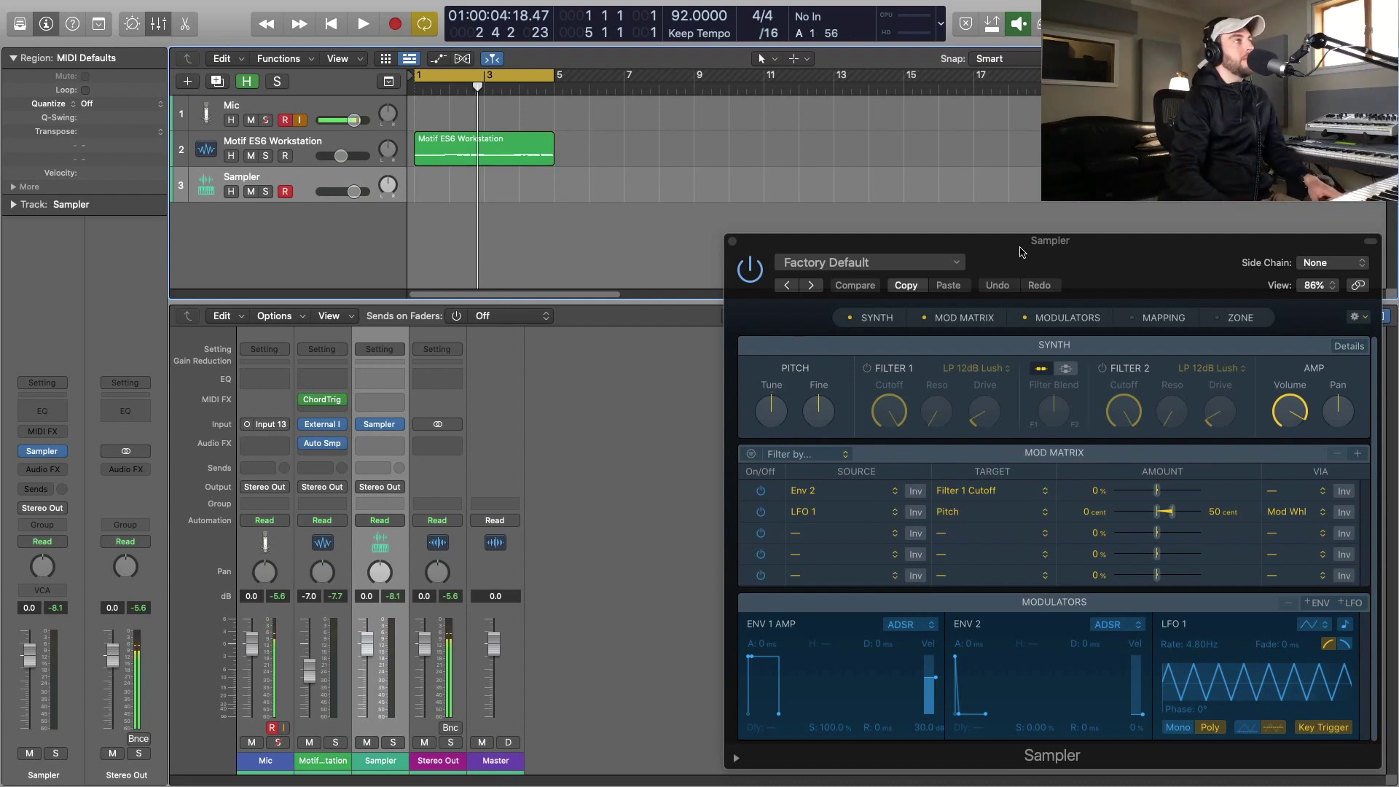
Open the Auto Sampler plug-in window from the Motif ES6 Workstation channel strip's Audio FX insert.
left_click(323, 444)
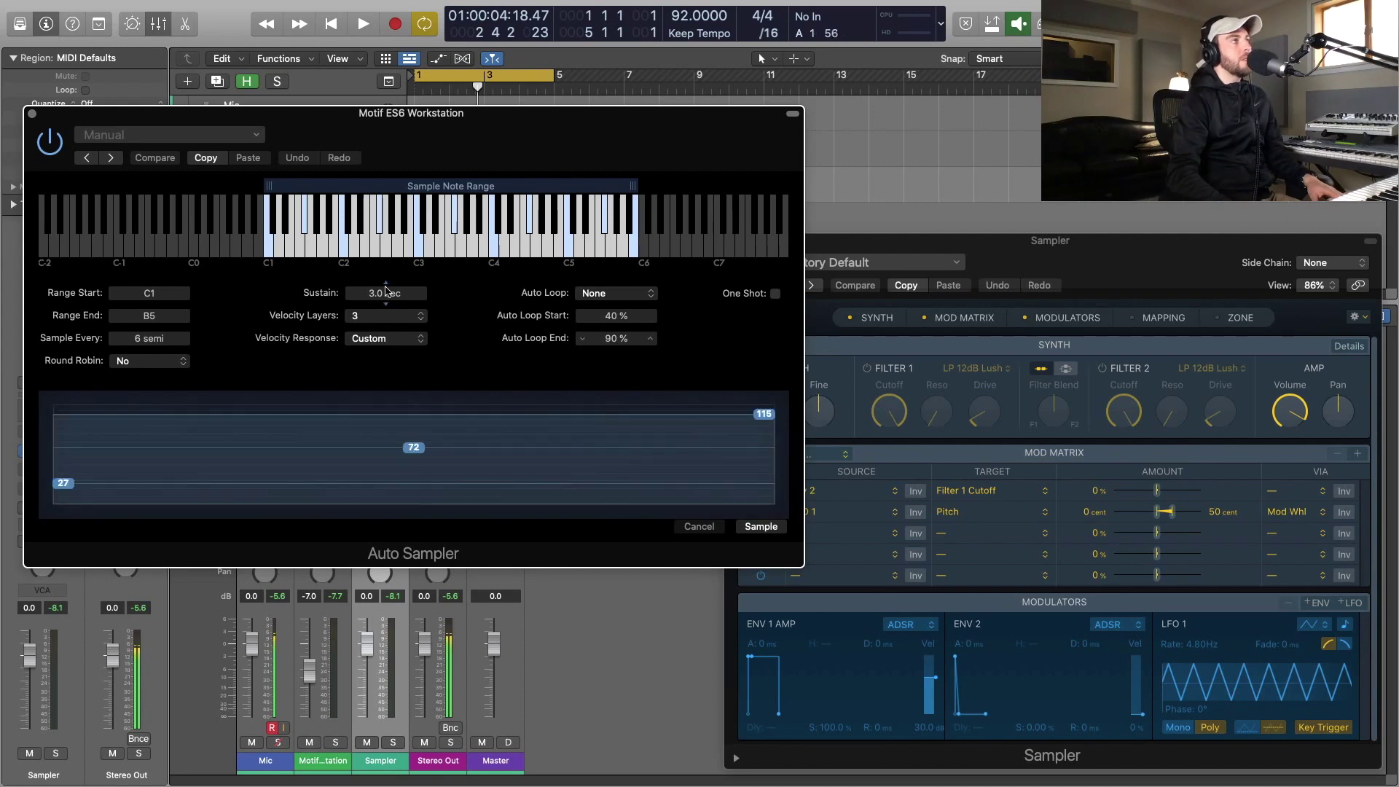
Close Auto Sampler and insert Logic > Utility > Auto Sampler in the Motif channel's Audio FX slot.
left_click(33, 115)
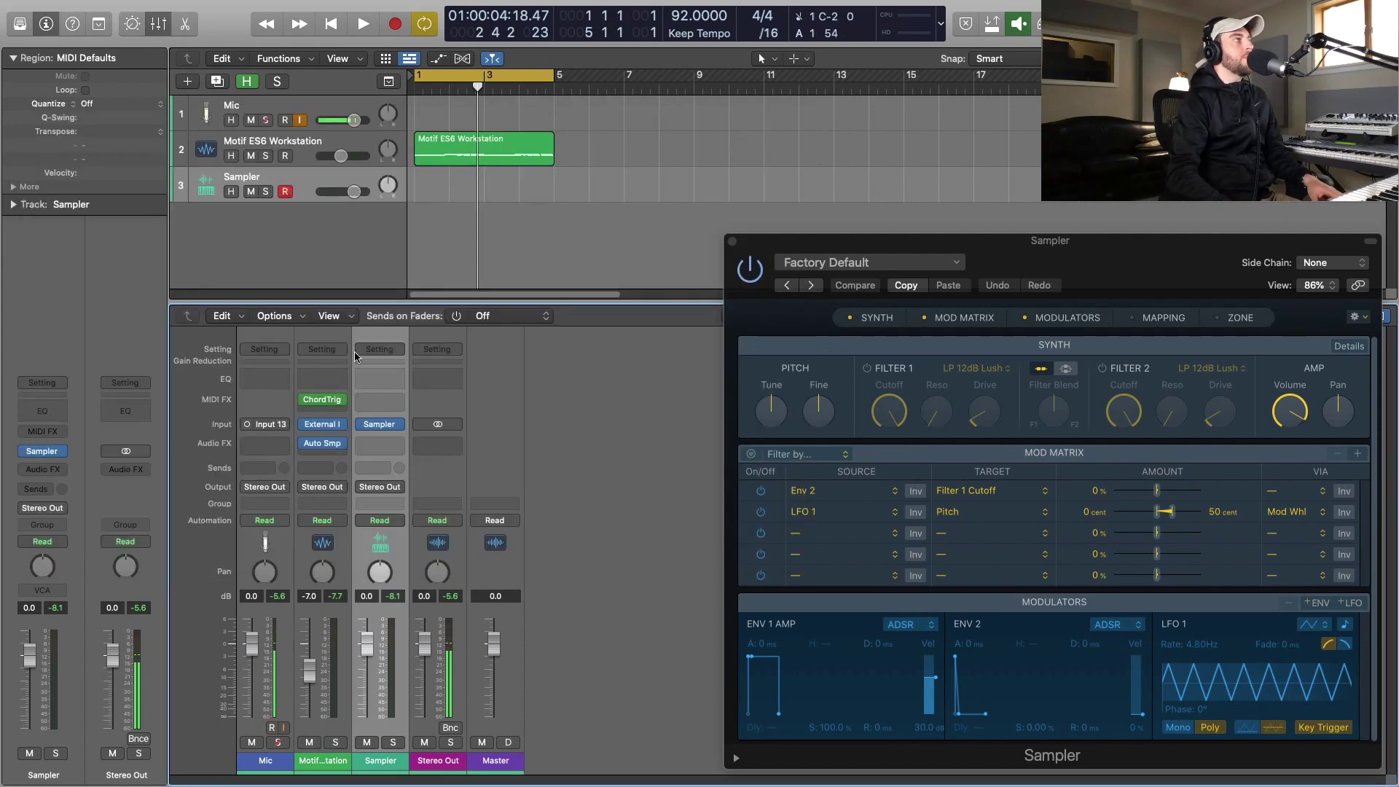
left_click(341, 444)
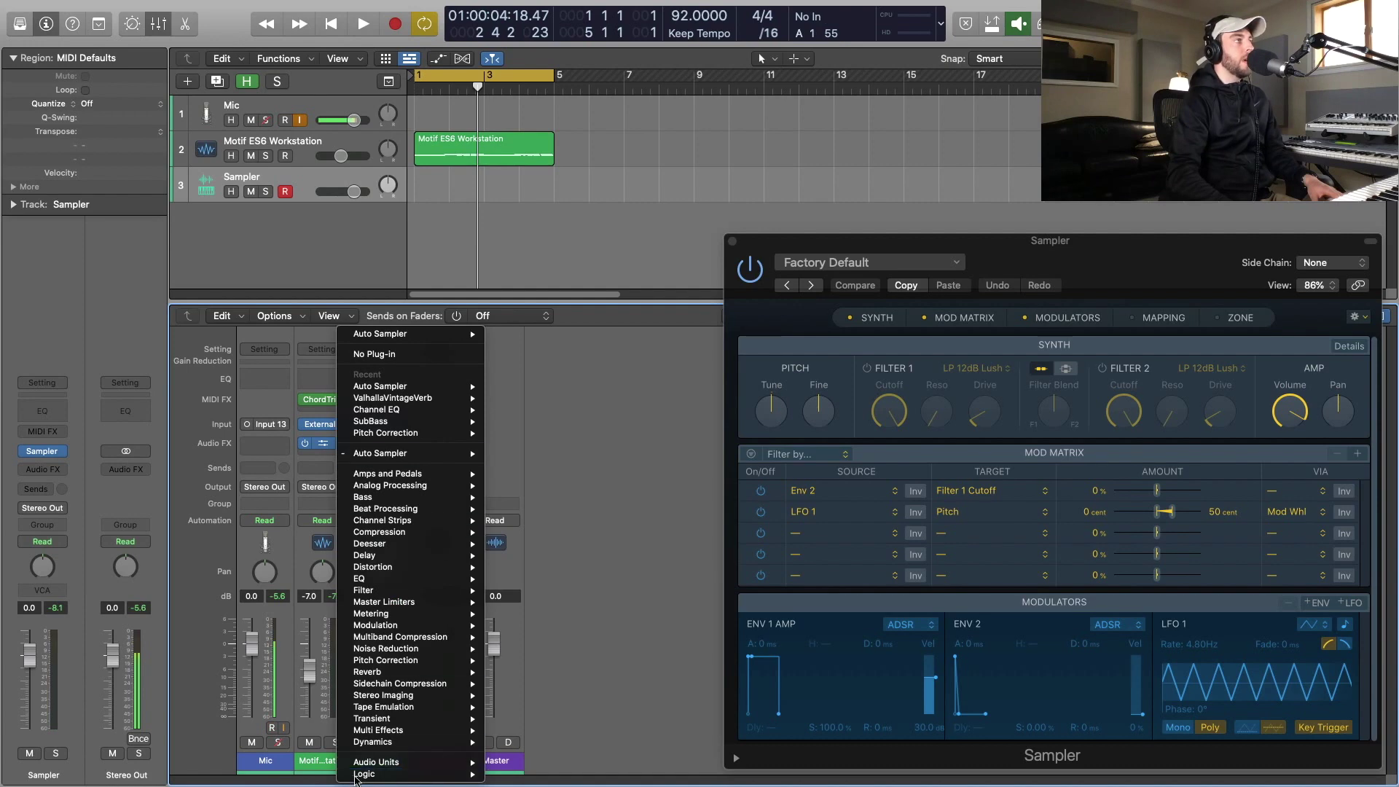
mouse_move(359, 775)
mouse_move(514, 775)
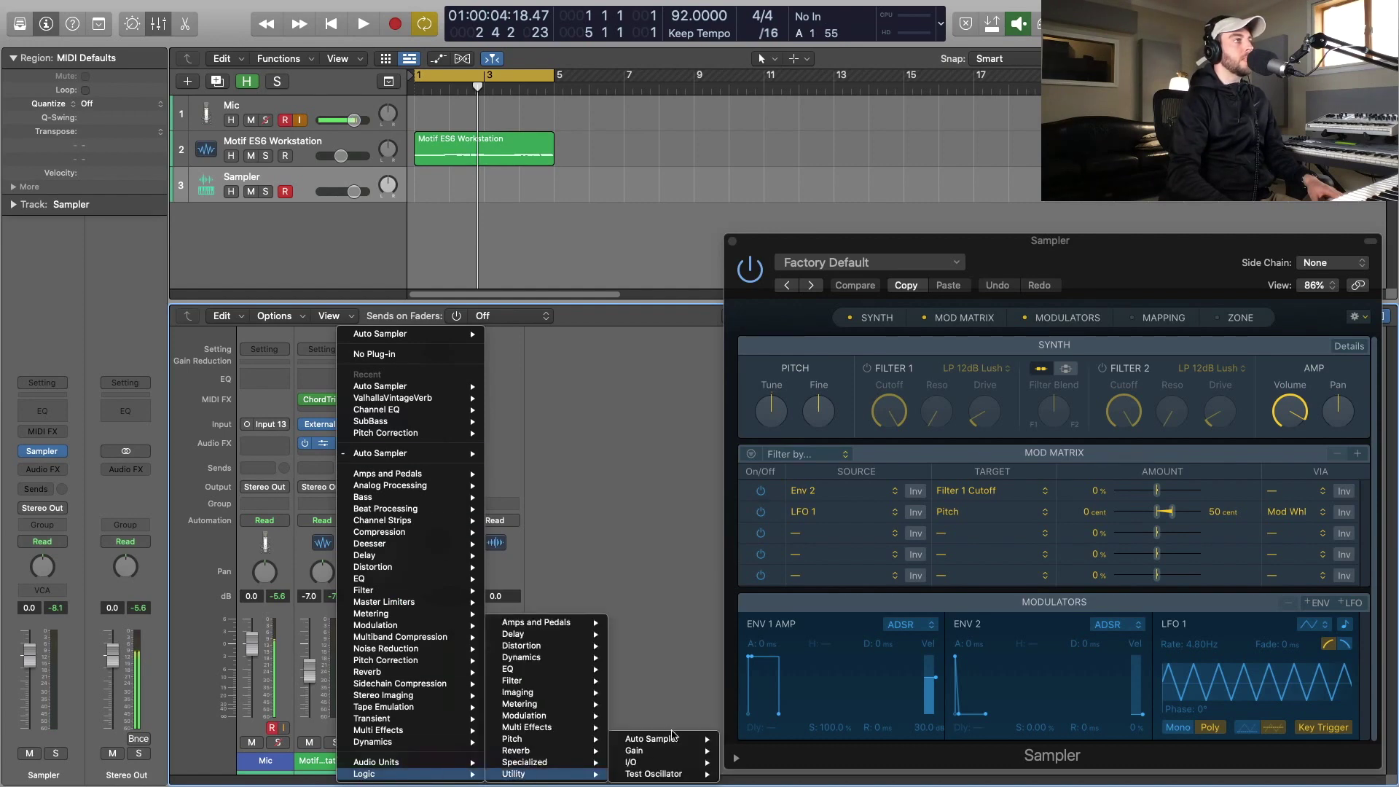
left_click(671, 738)
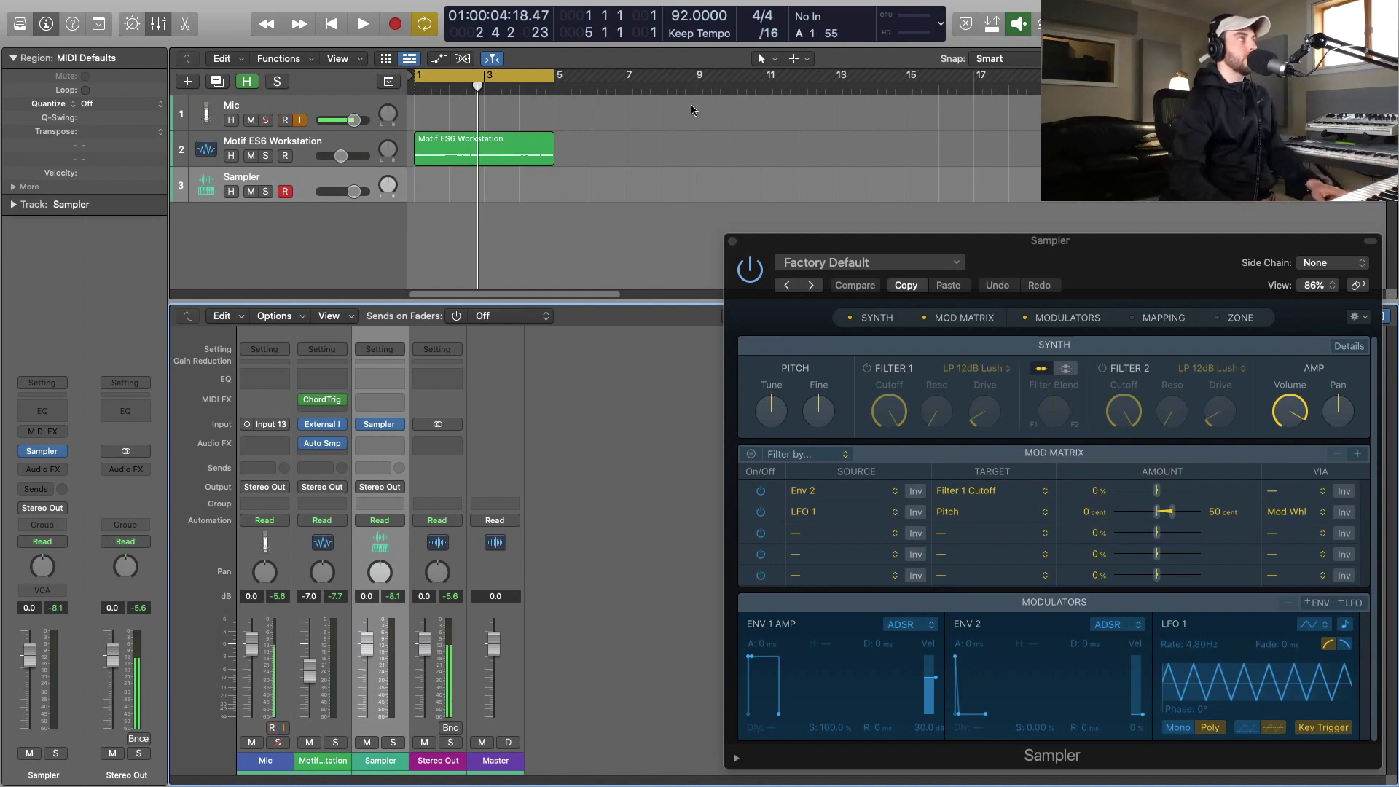
Raise the Motif ES6 Workstation track's volume to -2.1 dB while the part plays back.
key("space")
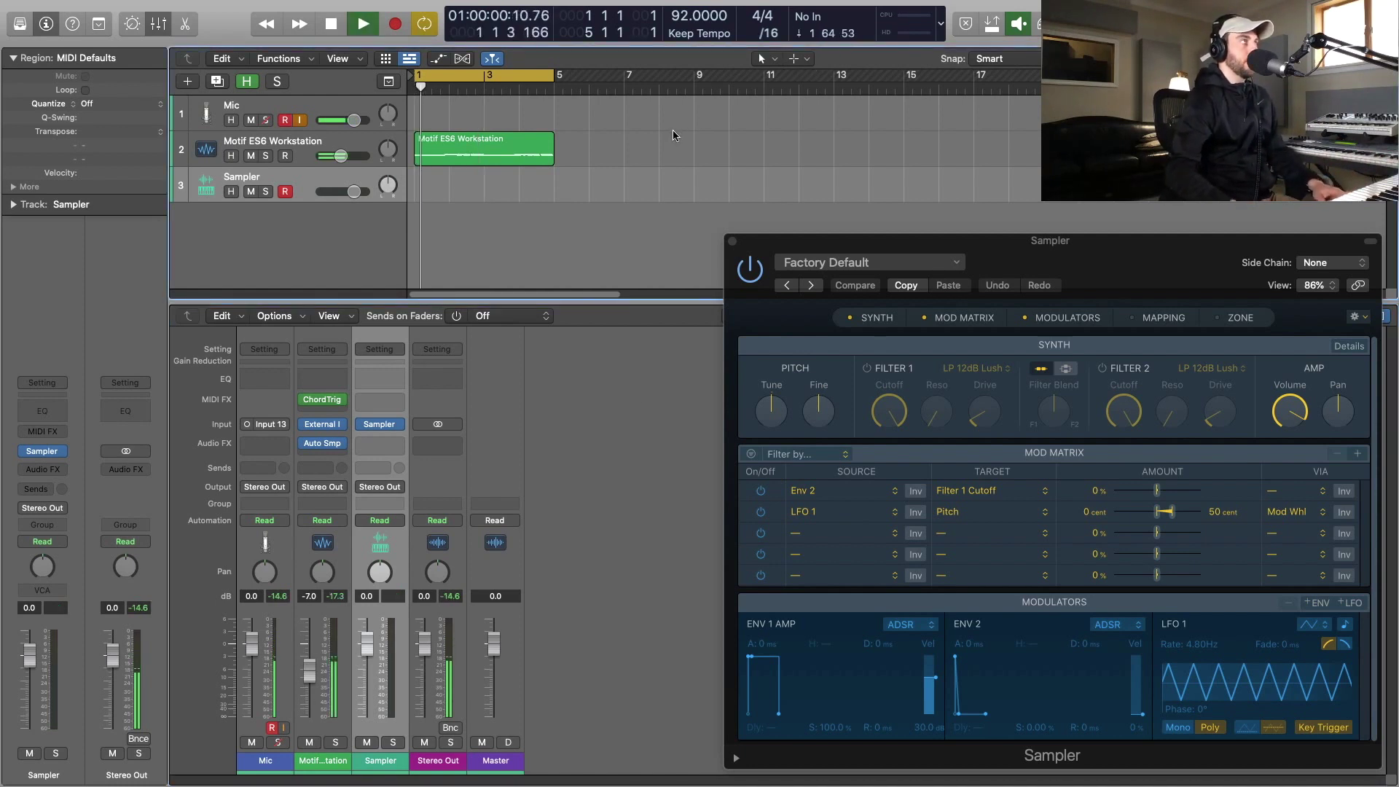
left_click(277, 143)
left_click_drag(340, 155, 349, 155)
left_click(594, 171)
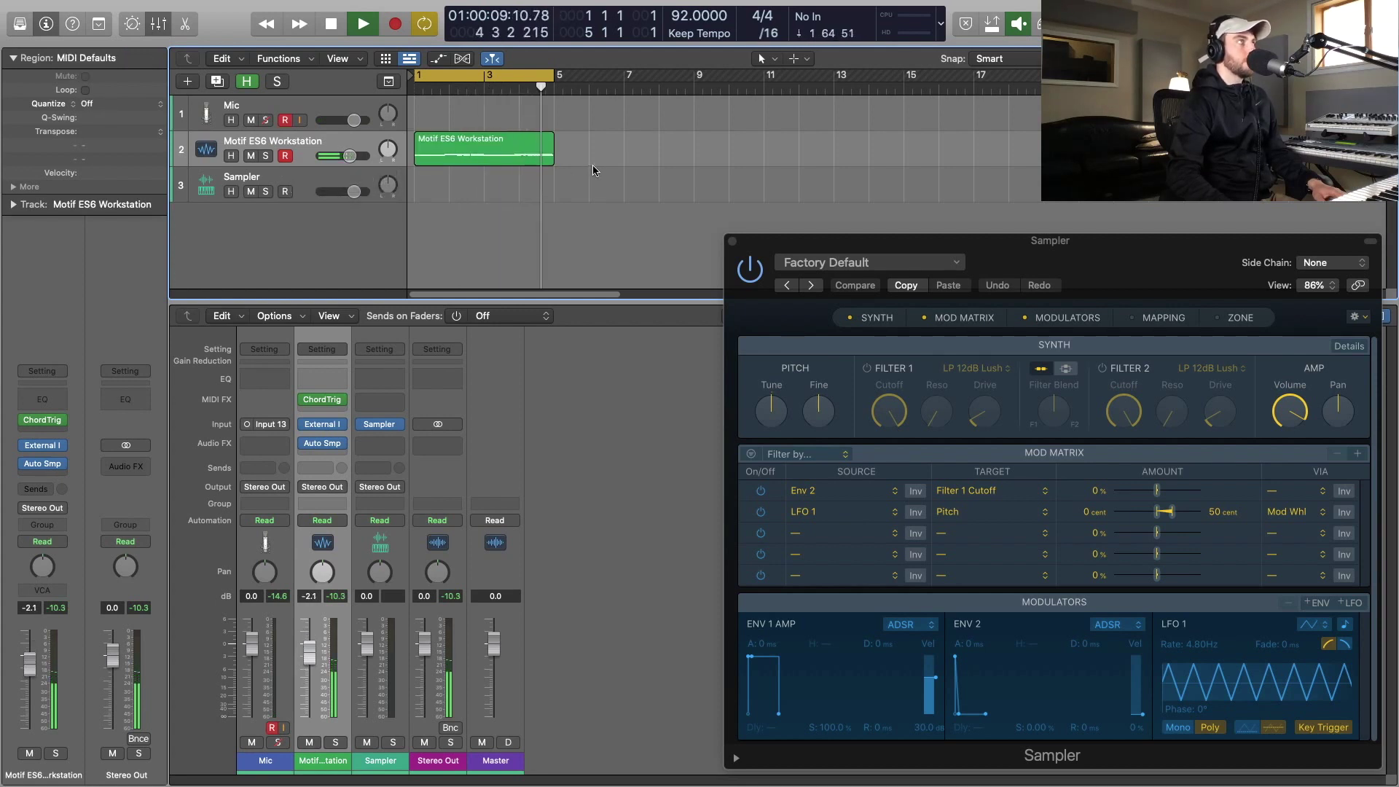
key("space")
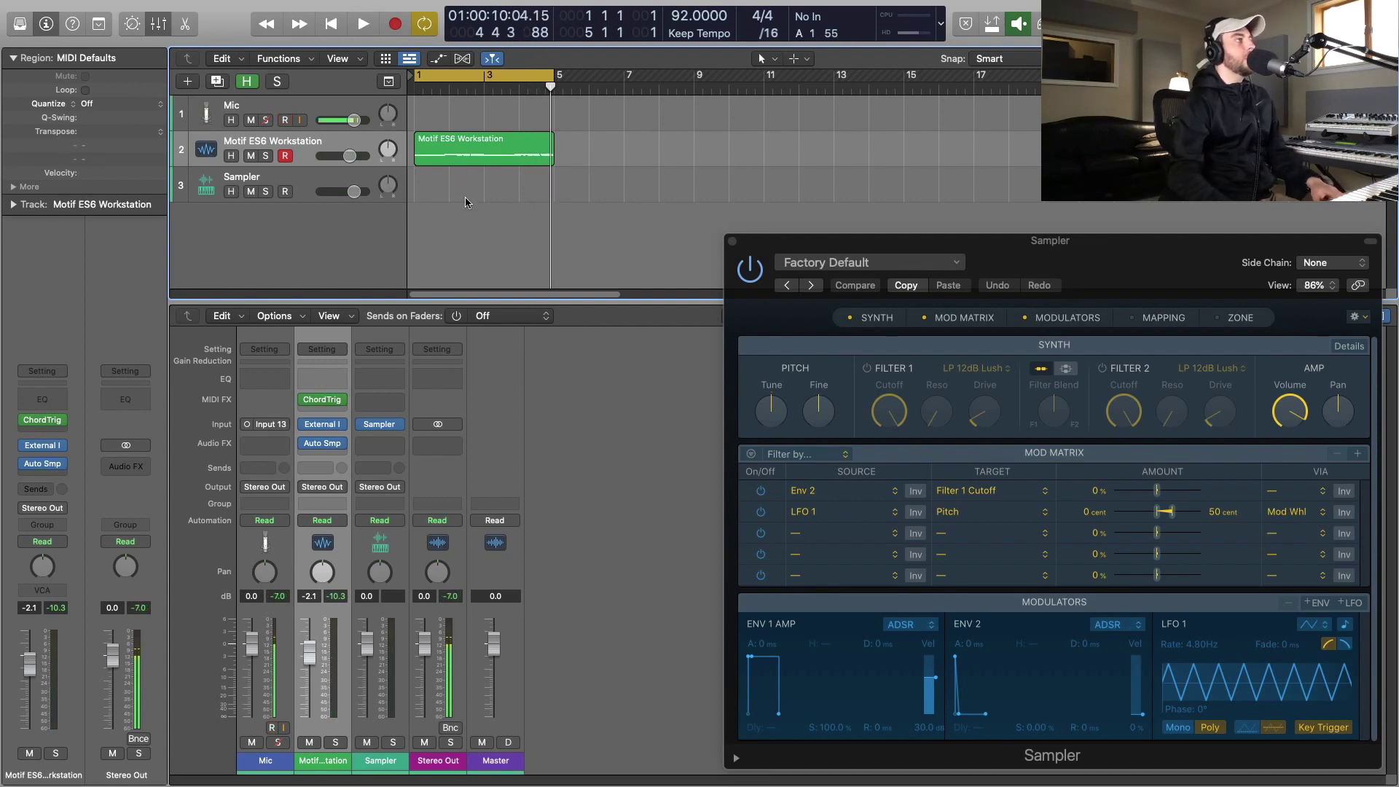
Check the Auto Sampler settings, then bring up the Motif channel's audio effect list.
left_click(324, 445)
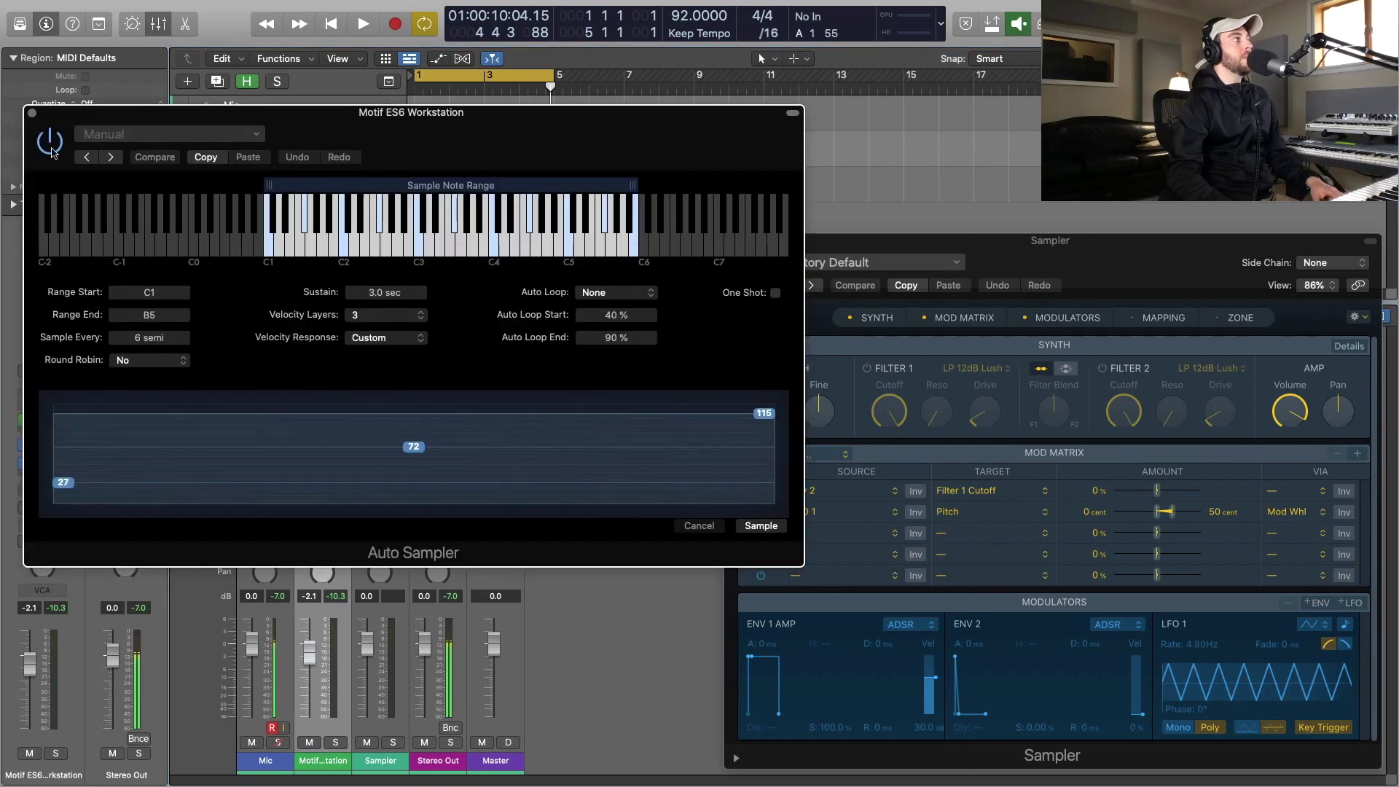
left_click(31, 112)
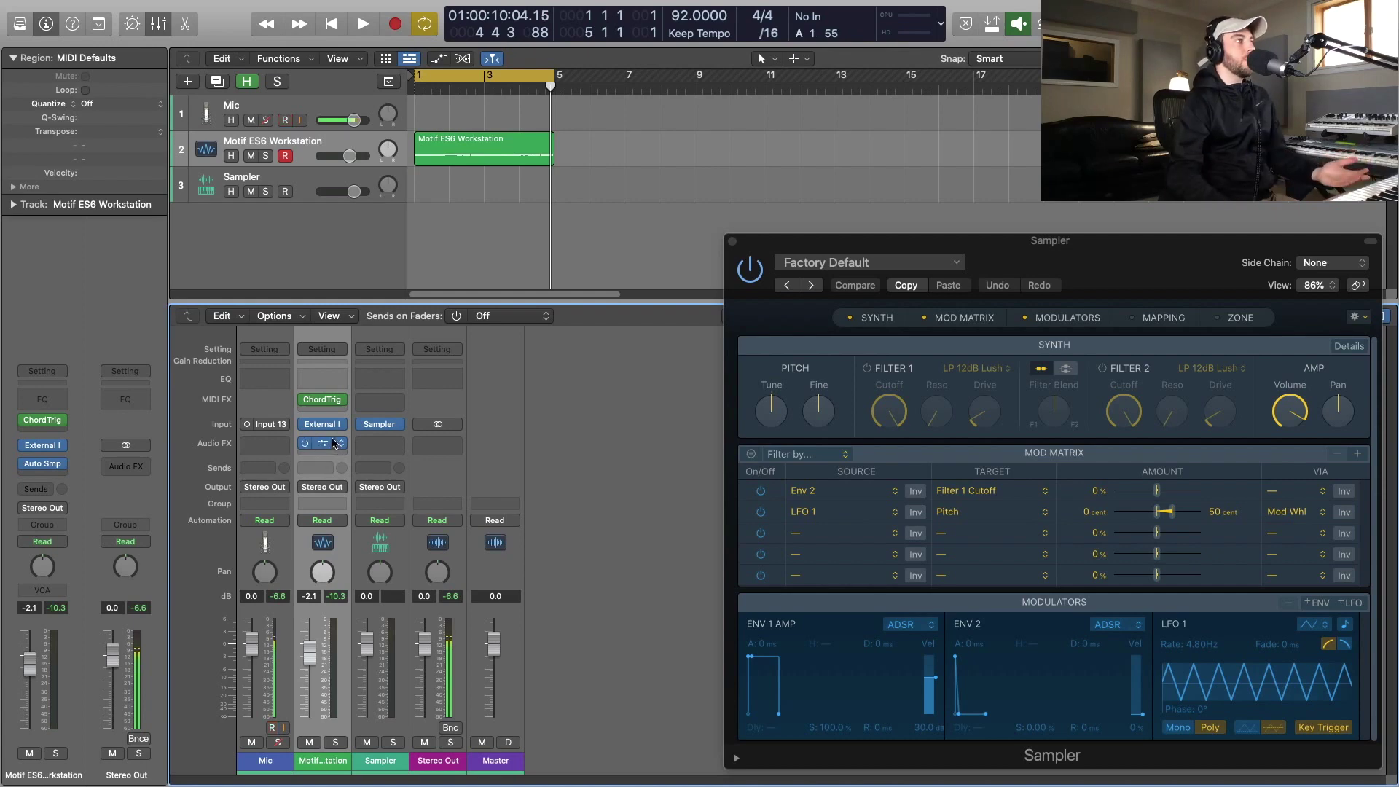
left_click(333, 440)
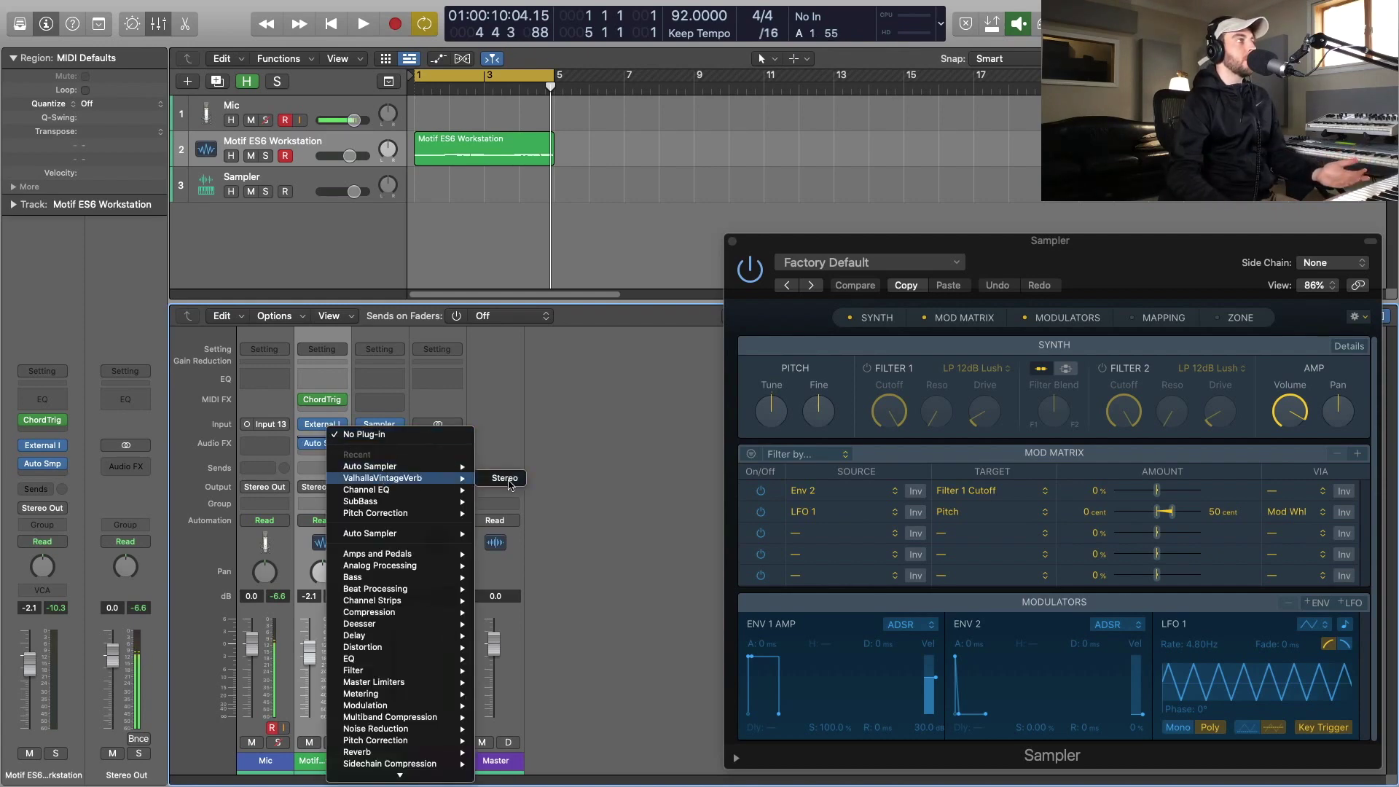
Insert ValhallaVintageVerb on the Motif channel with its MIX lowered to 20.2%.
left_click(435, 258)
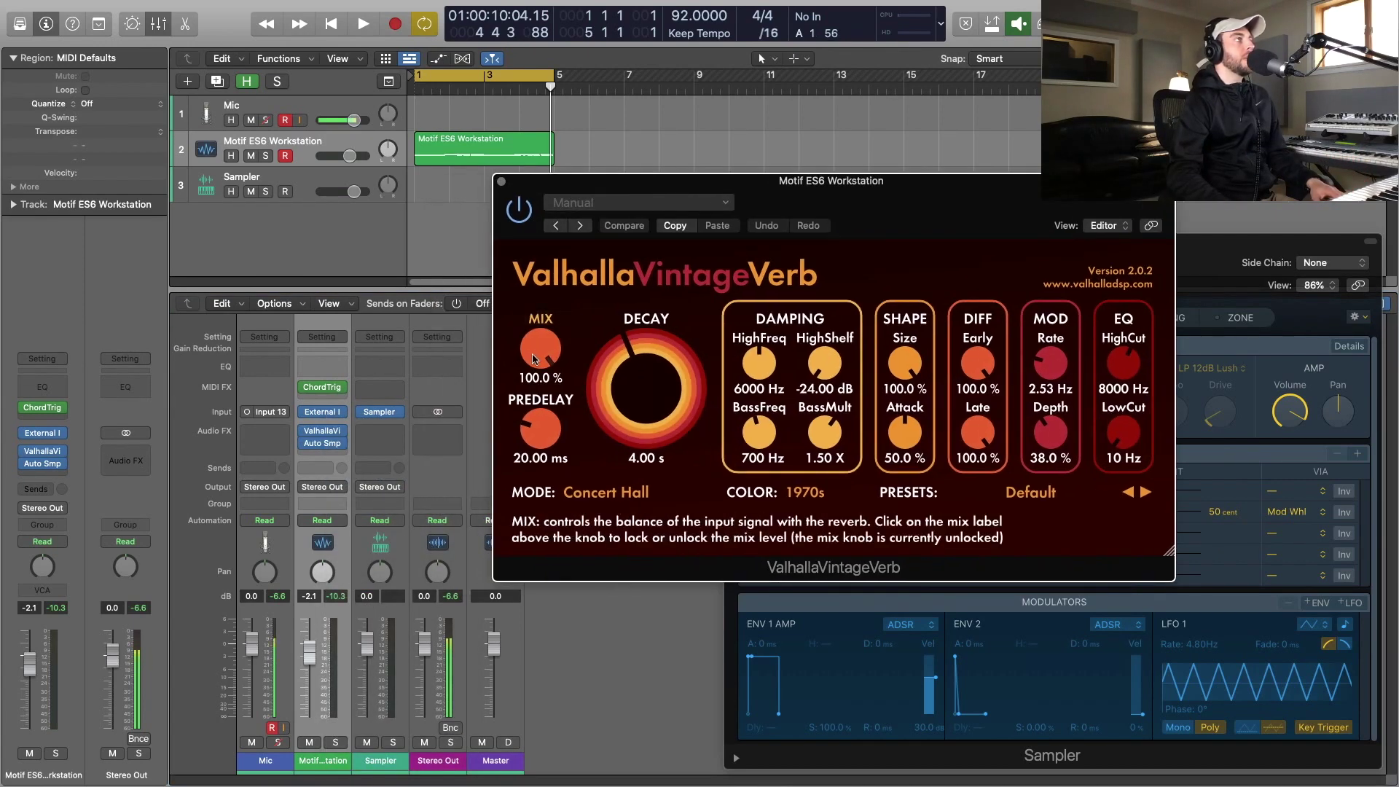
left_click_drag(540, 350, 545, 403)
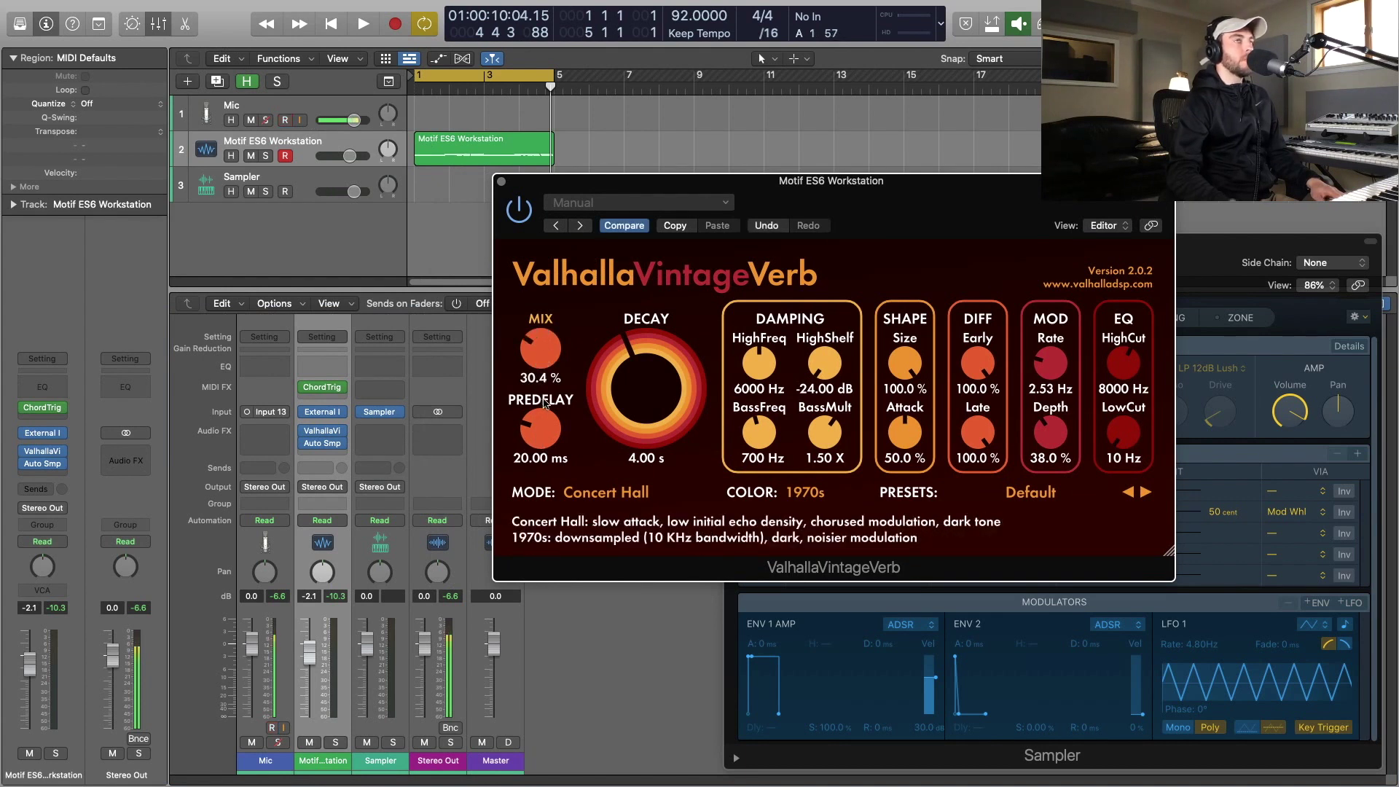
left_click_drag(537, 351, 535, 365)
key("space")
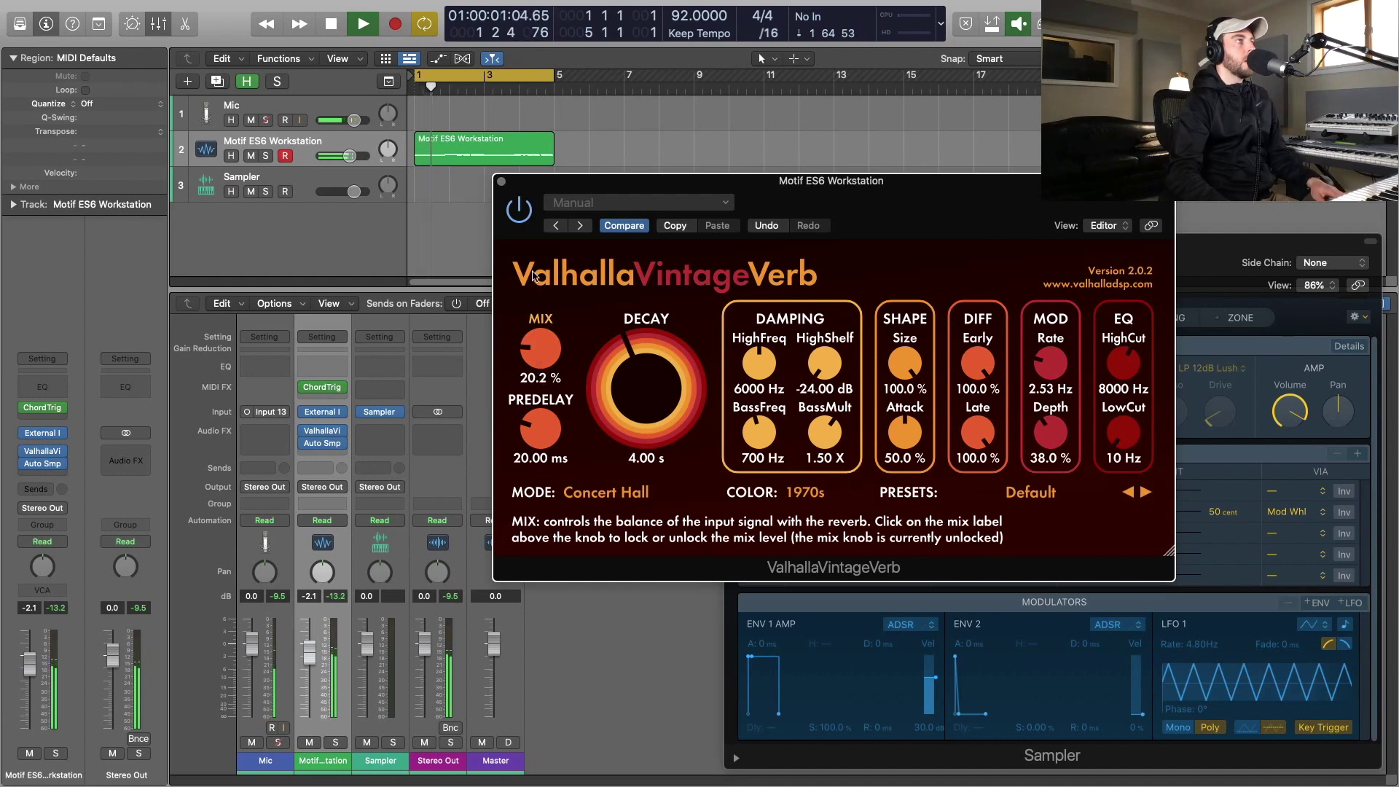
left_click(501, 180)
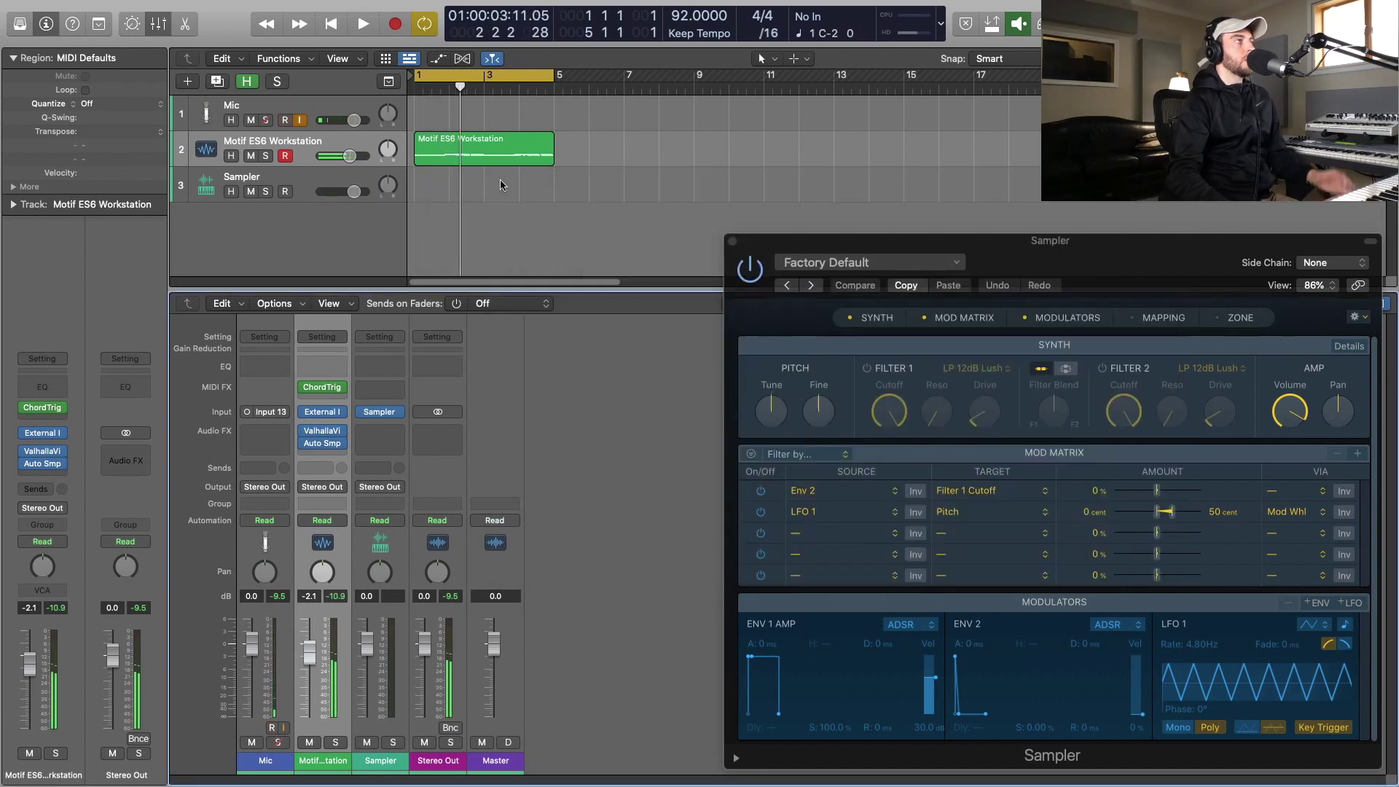
Move Auto Sampler ahead of the reverb in the effect chain and reopen its settings.
mouse_move(370, 419)
mouse_move(322, 443)
left_mouse_down()
mouse_move(322, 427)
mouse_move(322, 441)
left_mouse_up()
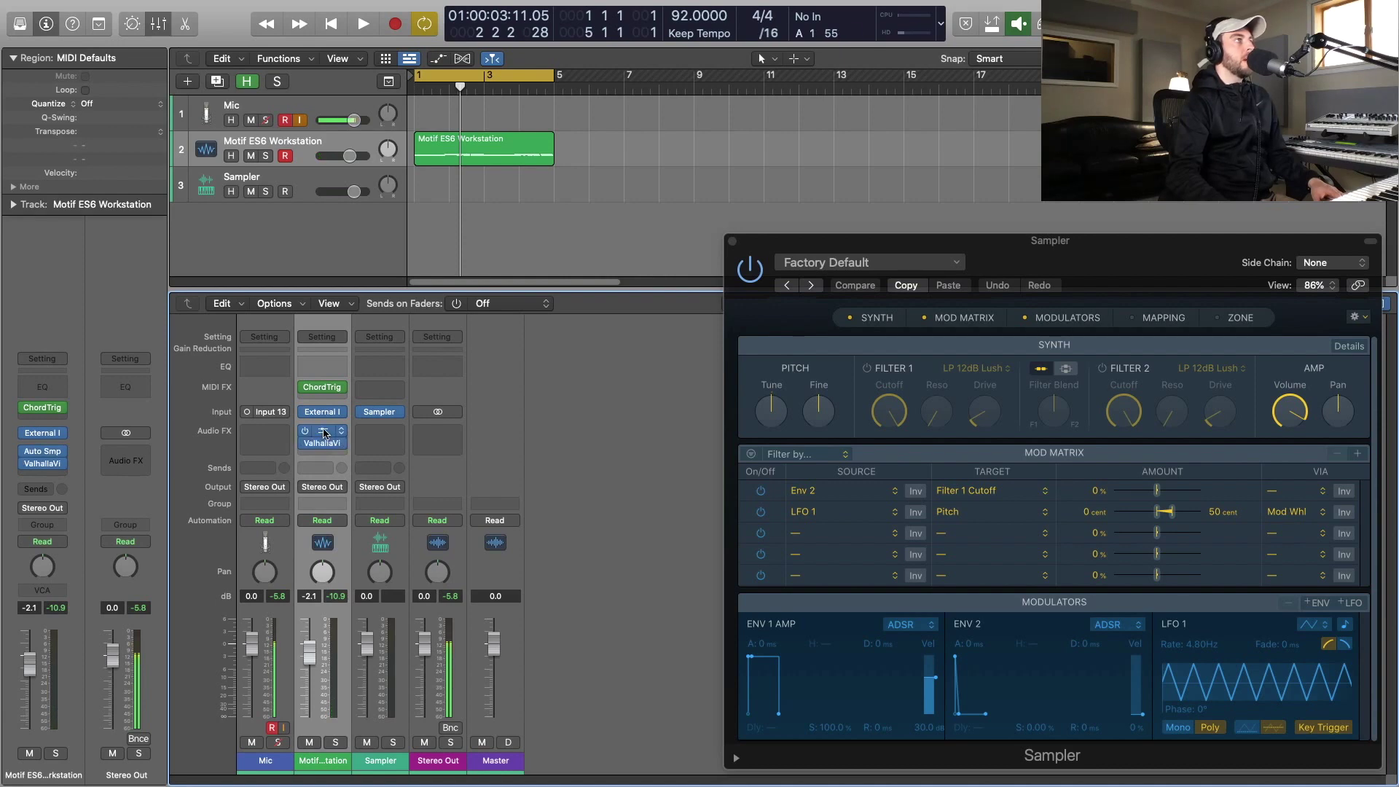
left_click(322, 431)
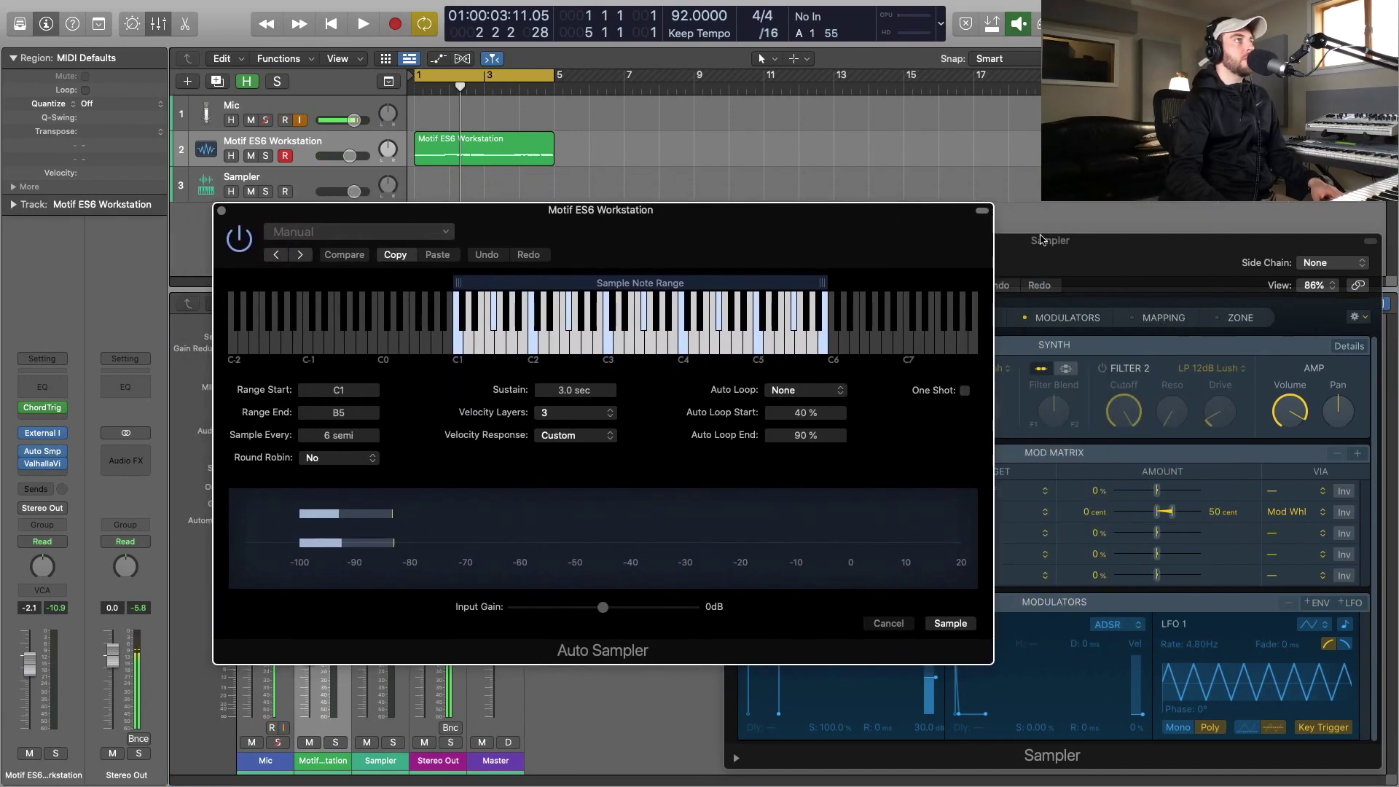
Close the Sampler instrument window and reposition the Auto Sampler window for a clearer view.
left_click(1041, 239)
left_click(730, 243)
left_click_drag(678, 218, 775, 226)
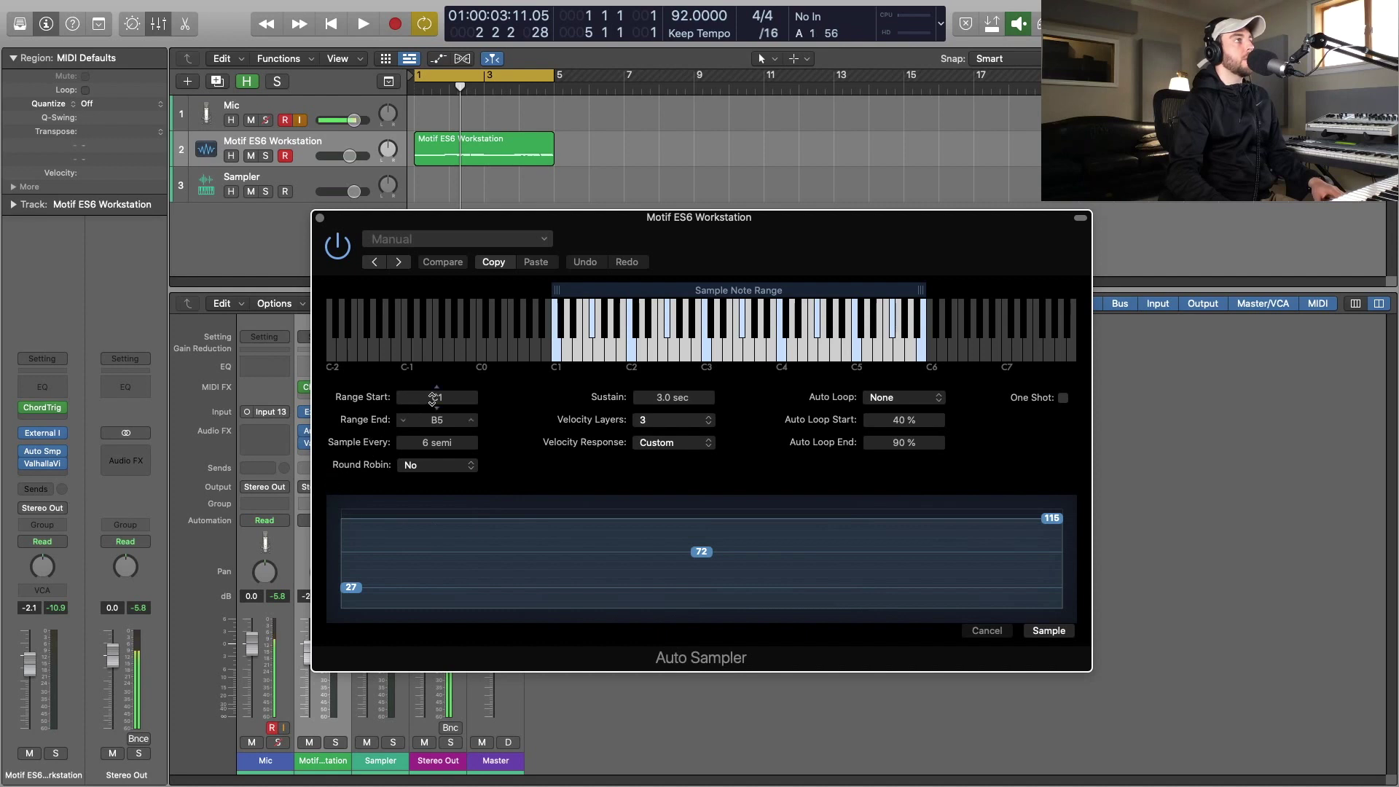
Step the Sample Every interval down to 1 semi, then back up to 6 semi.
double_click(429, 441)
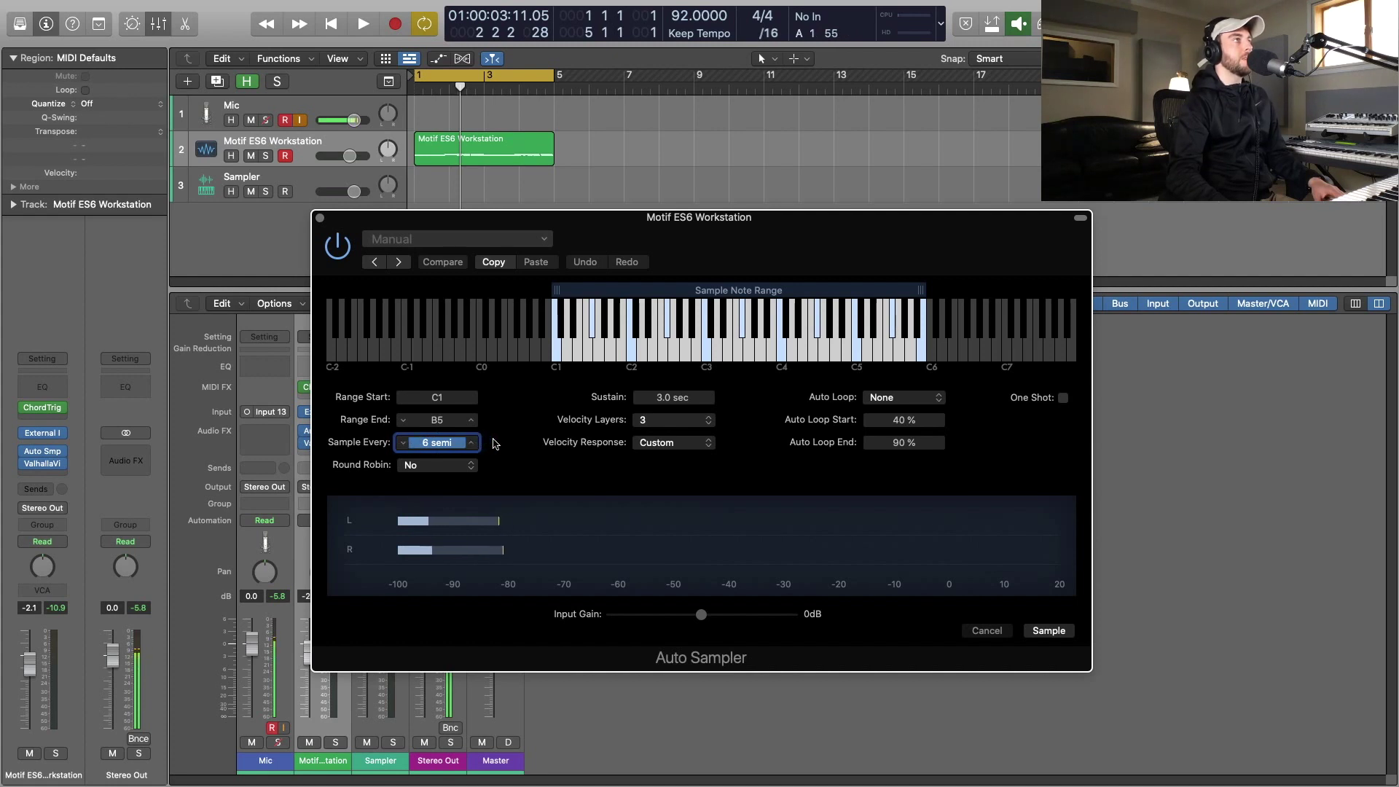
left_click(402, 444)
left_click(402, 444)
left_click(402, 445)
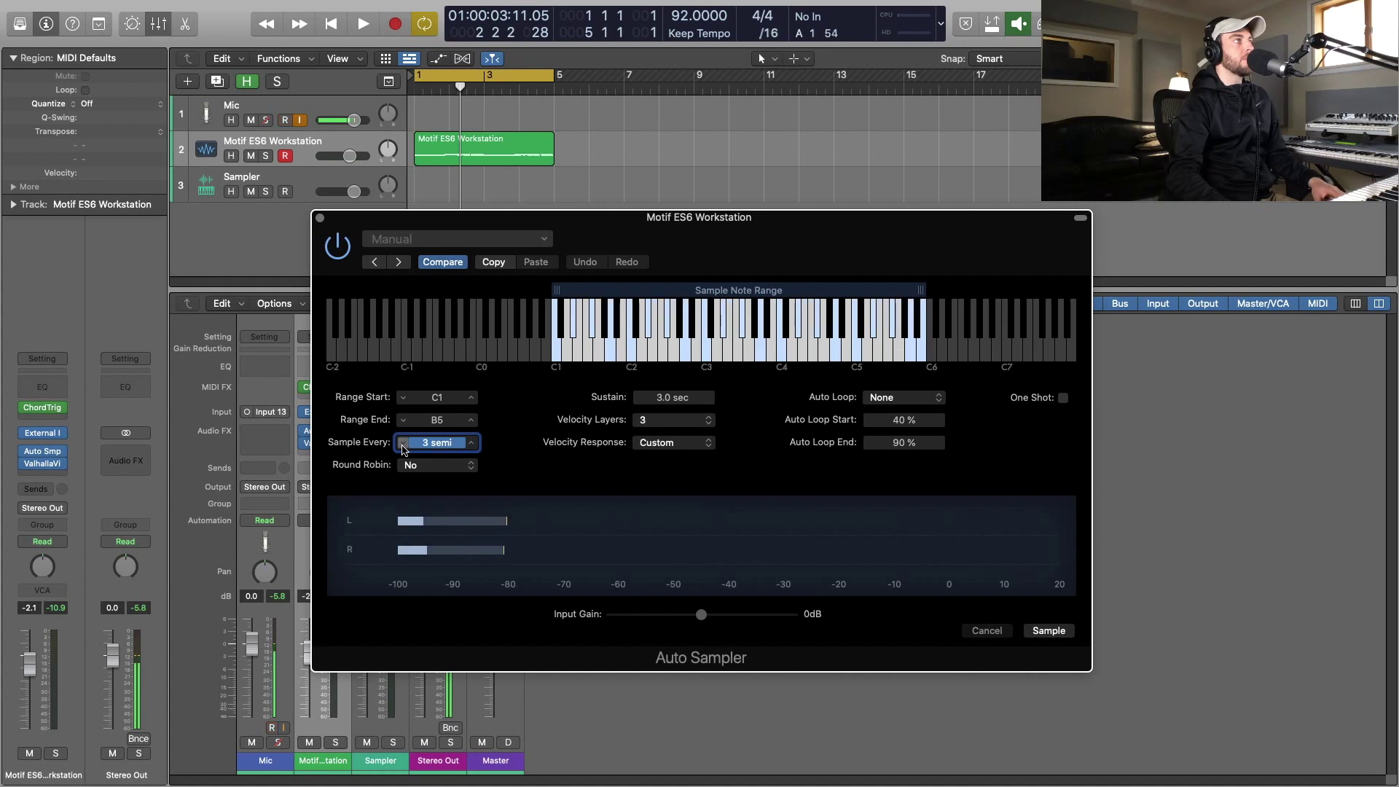
left_click(402, 445)
left_click(402, 445)
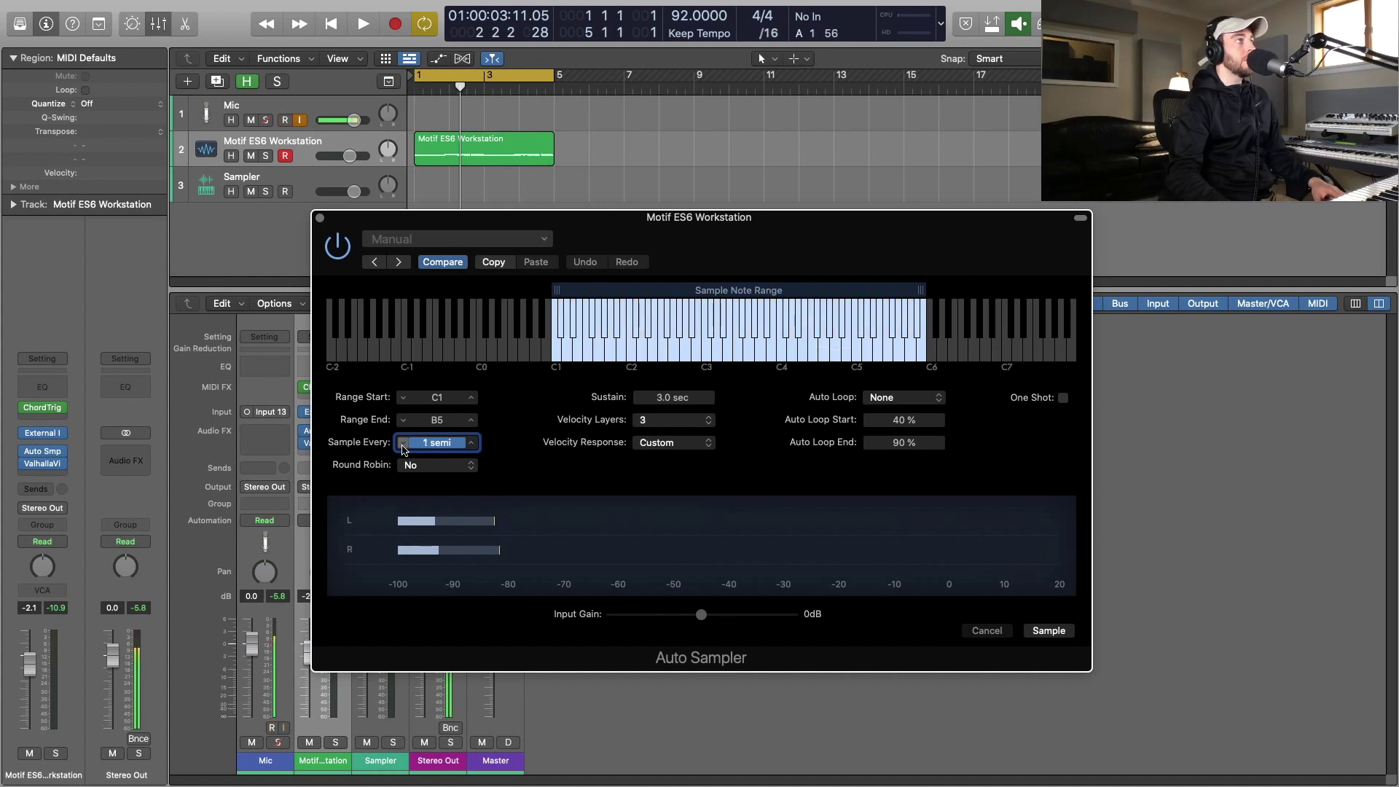
left_click(475, 444)
left_click(474, 444)
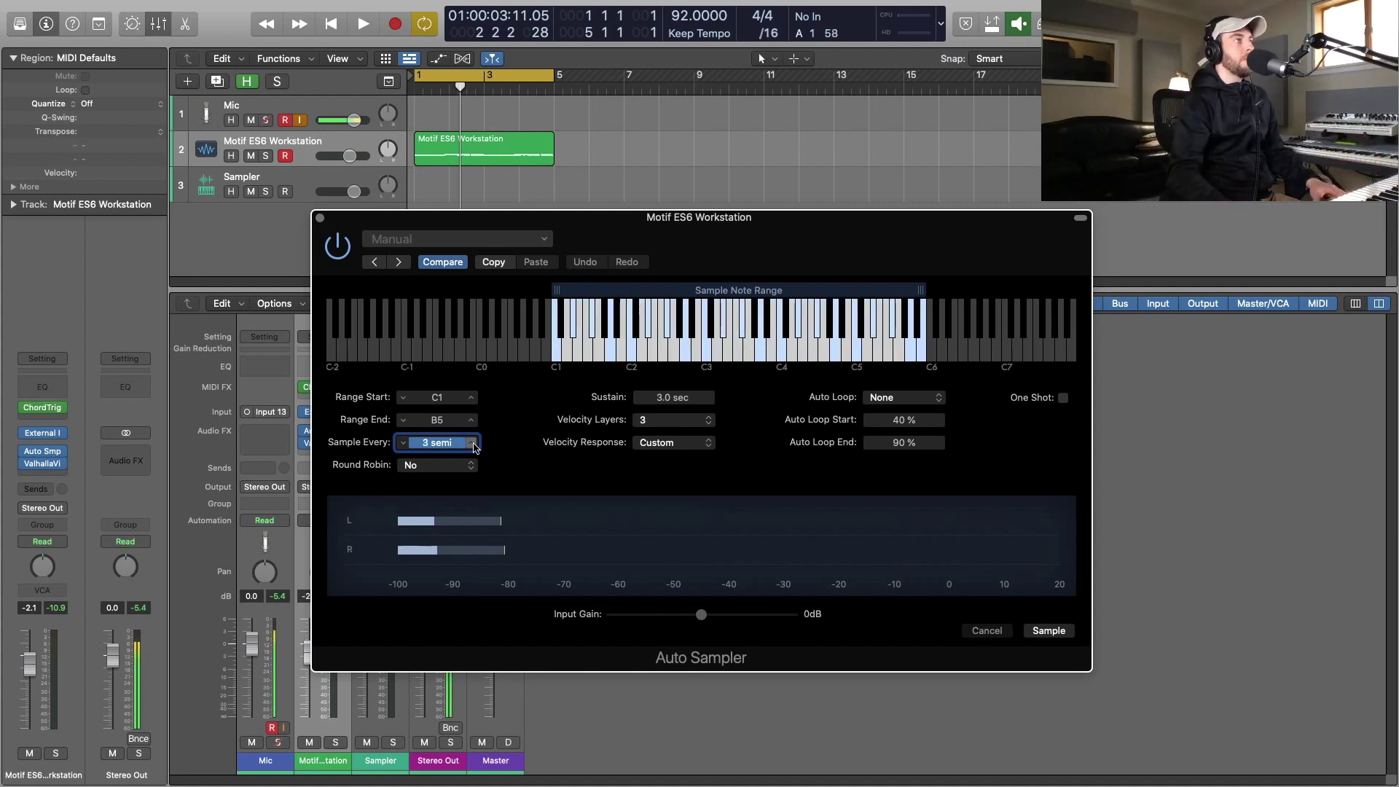
left_click(474, 444)
left_click(474, 444)
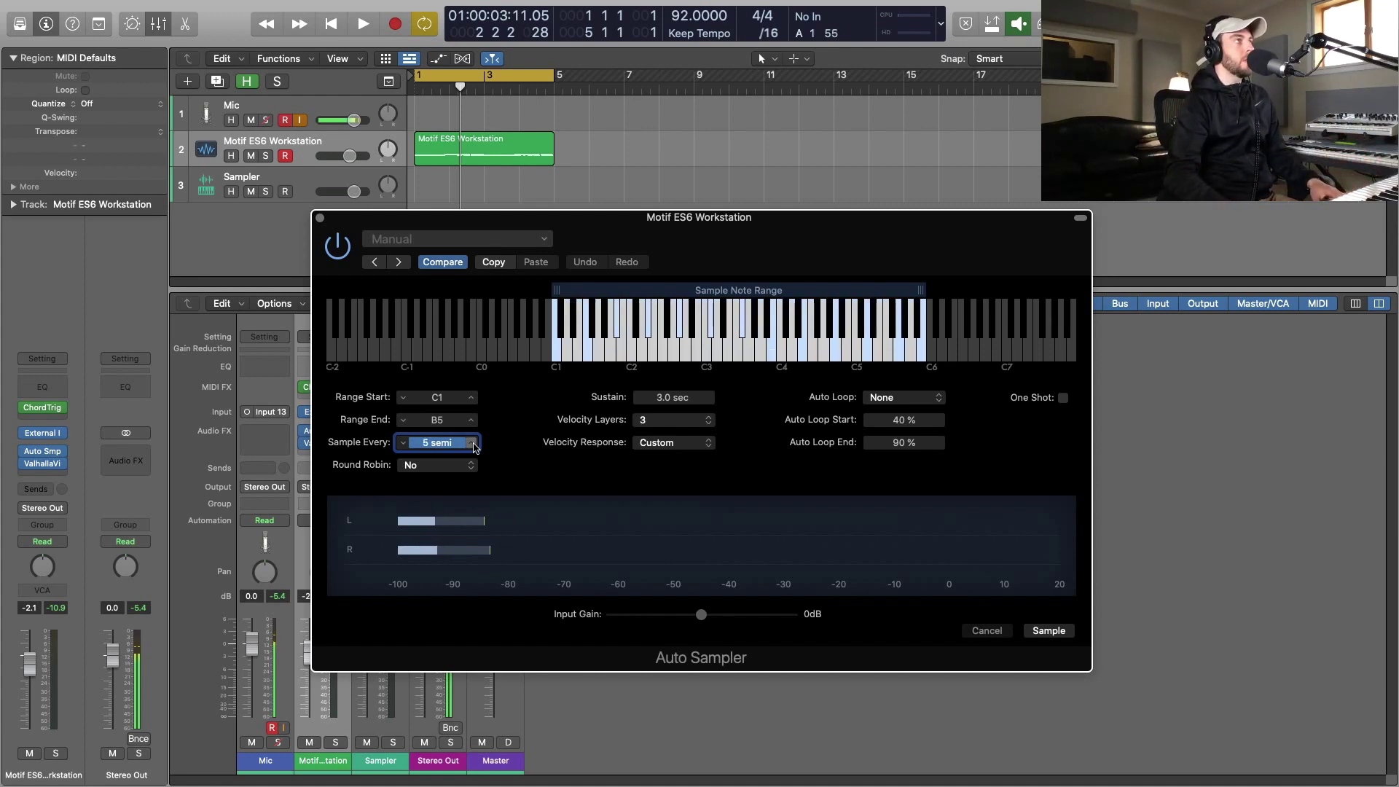
left_click(474, 444)
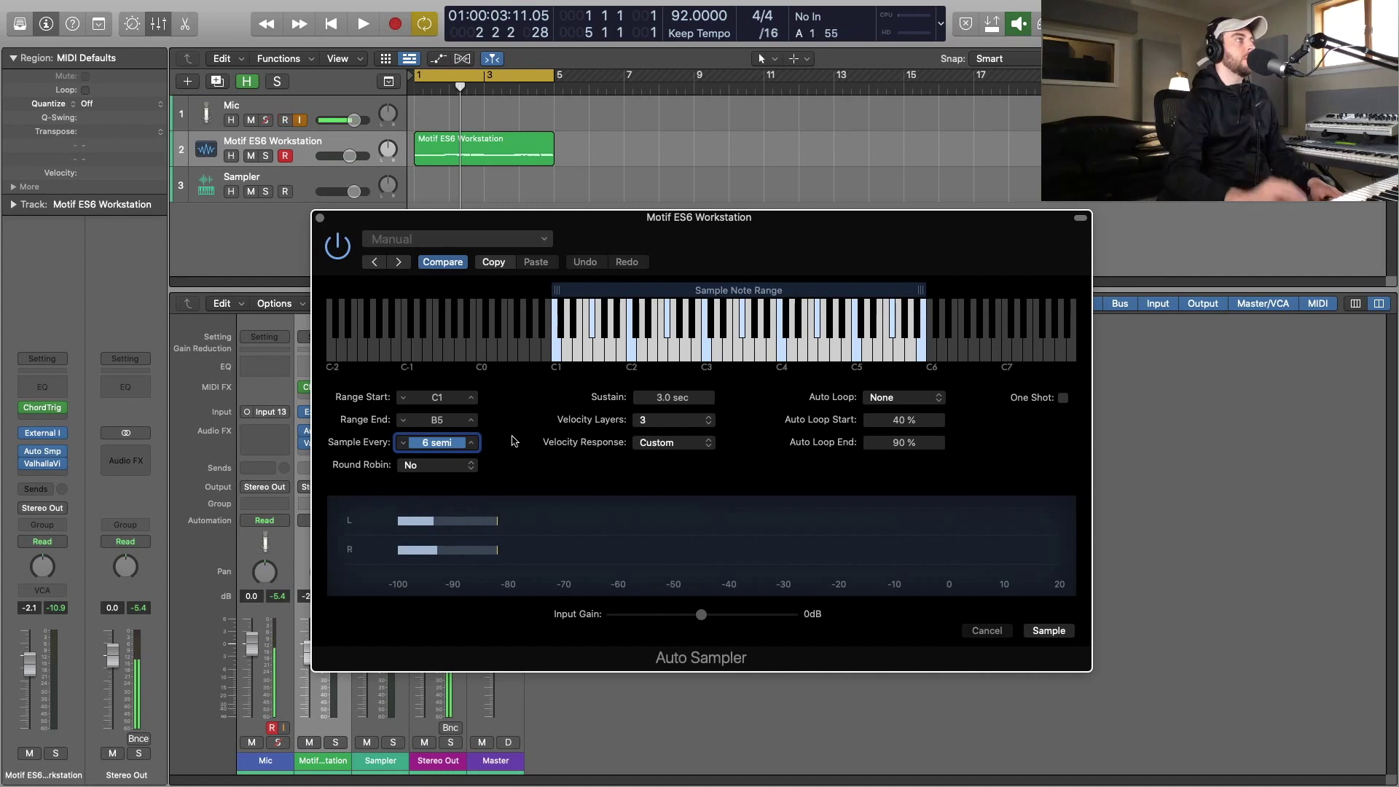
Set the Auto Sampler velocity layers to 18, 82 and 114, then click Sample to show input levels.
mouse_move(658, 415)
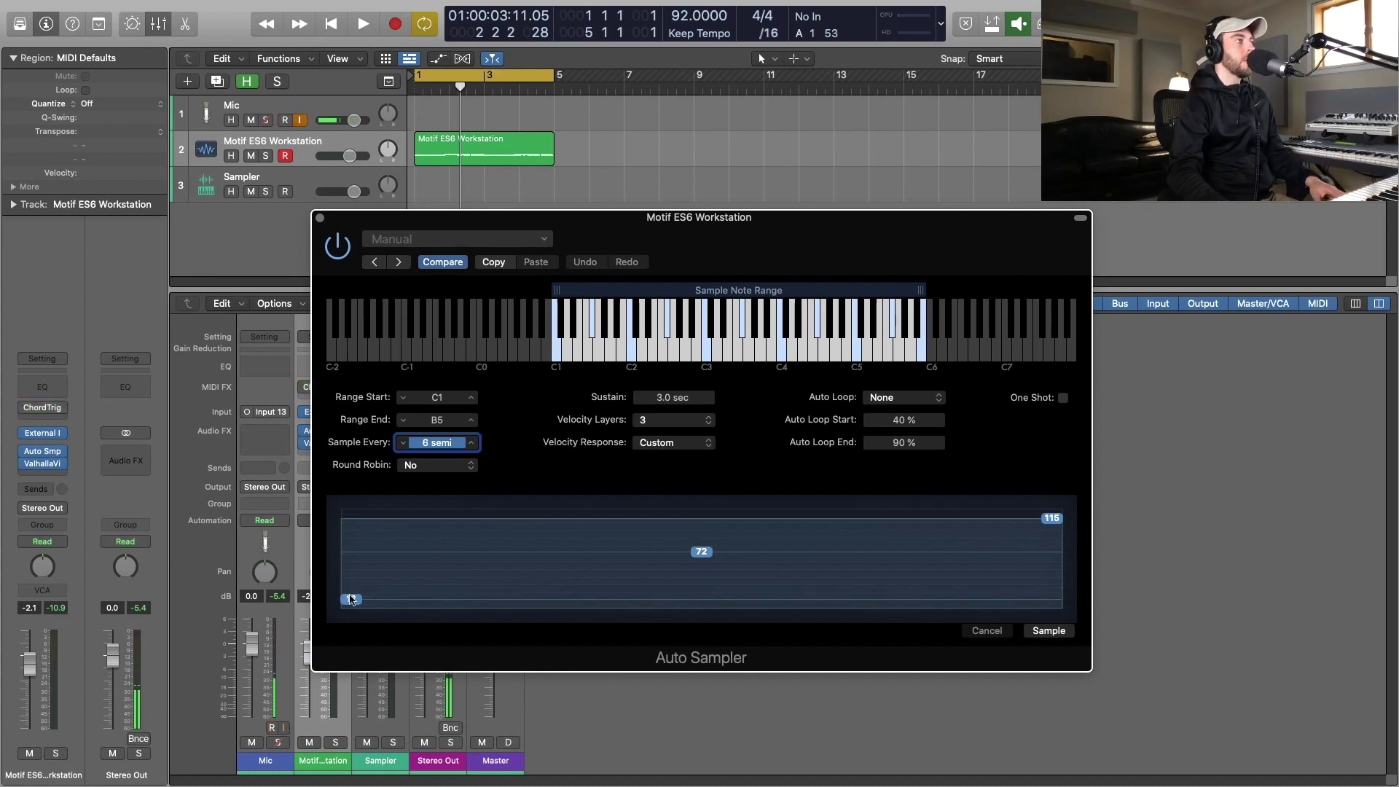
left_click_drag(351, 590, 352, 596)
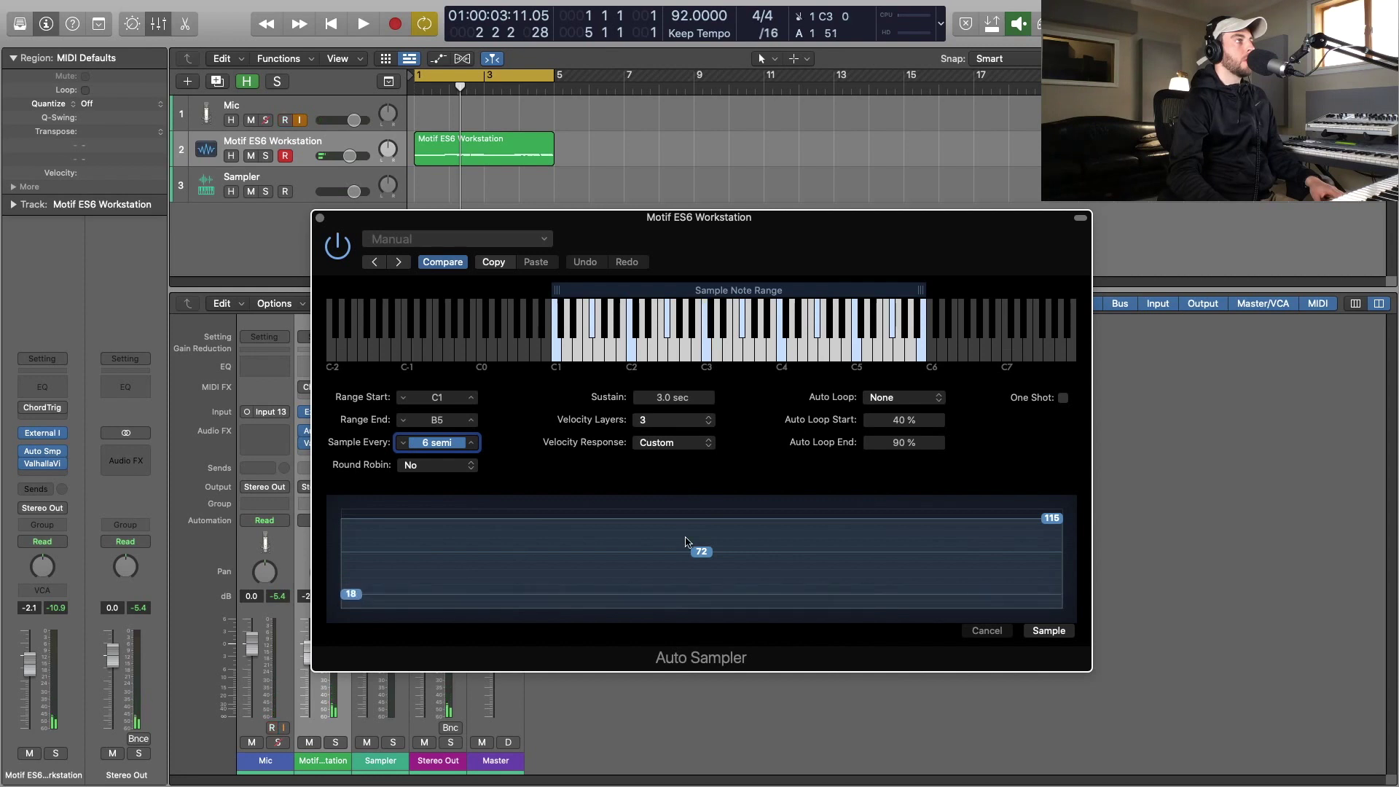
left_click_drag(700, 551, 700, 559)
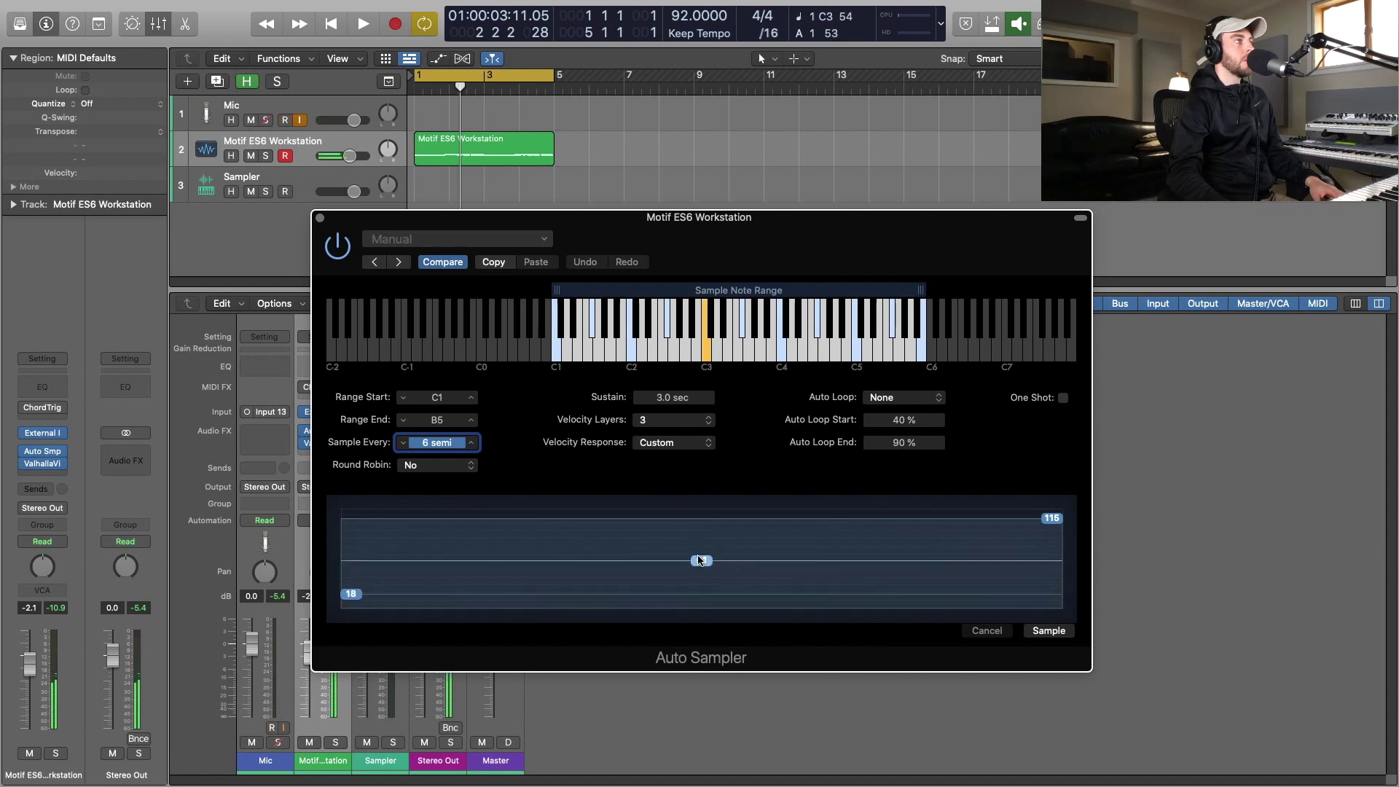
left_click_drag(1056, 523, 1057, 513)
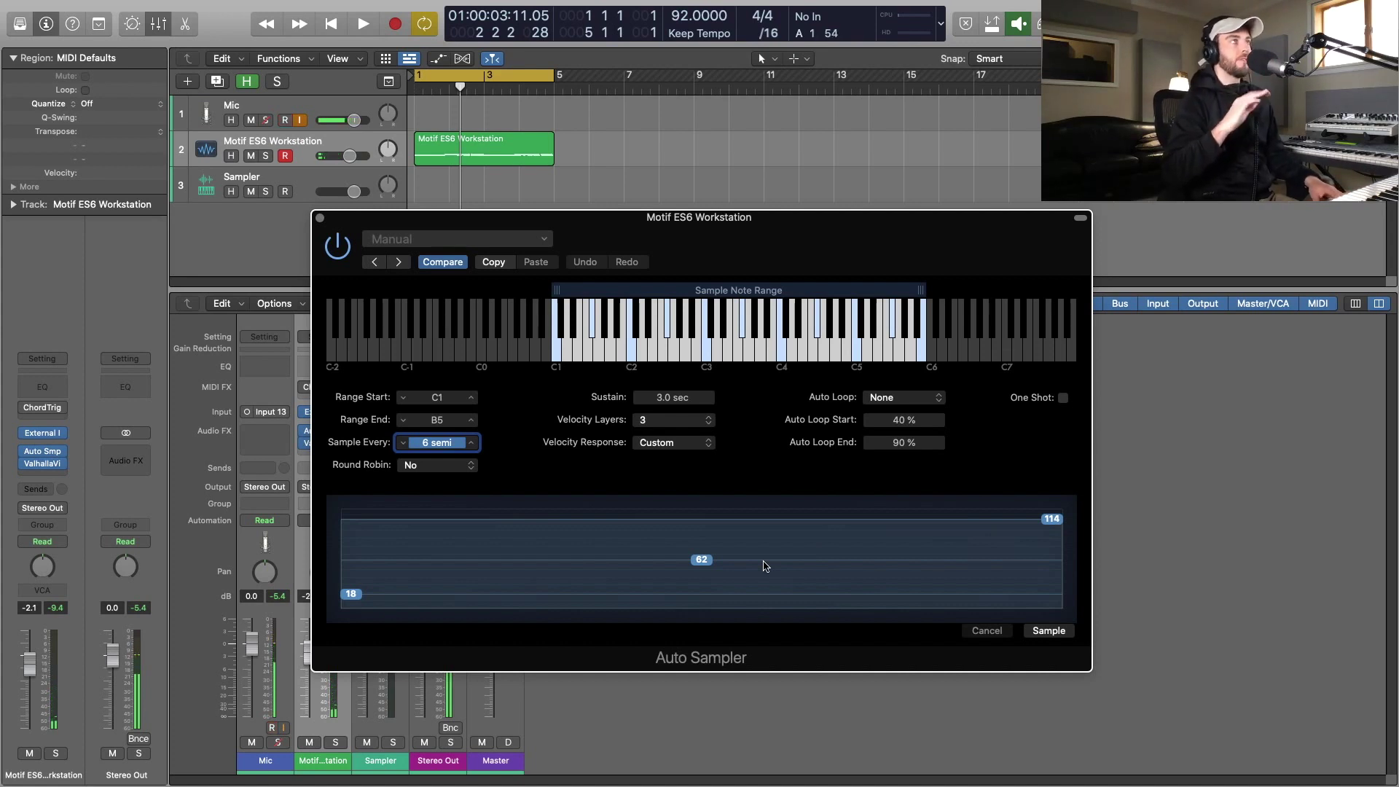
left_click(1049, 630)
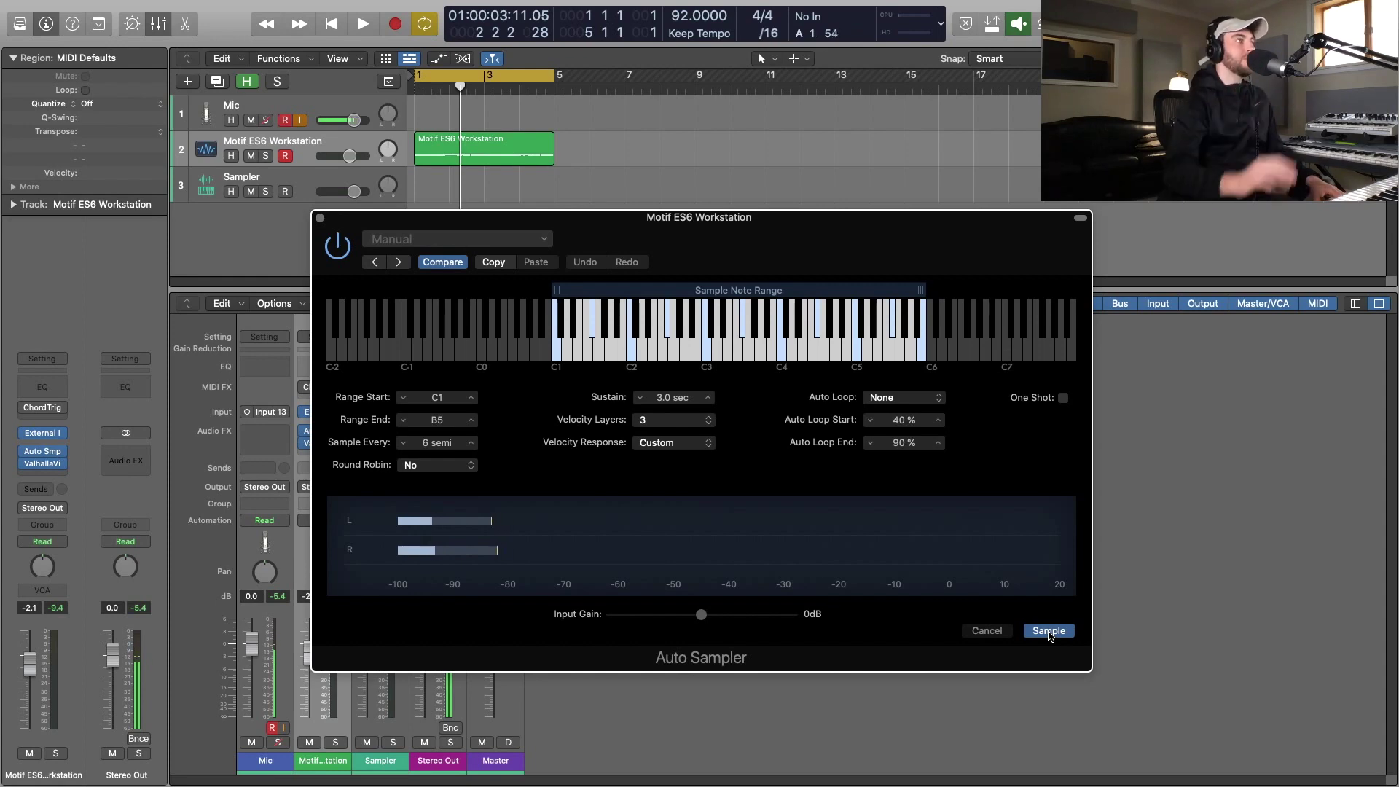
left_click(1048, 631)
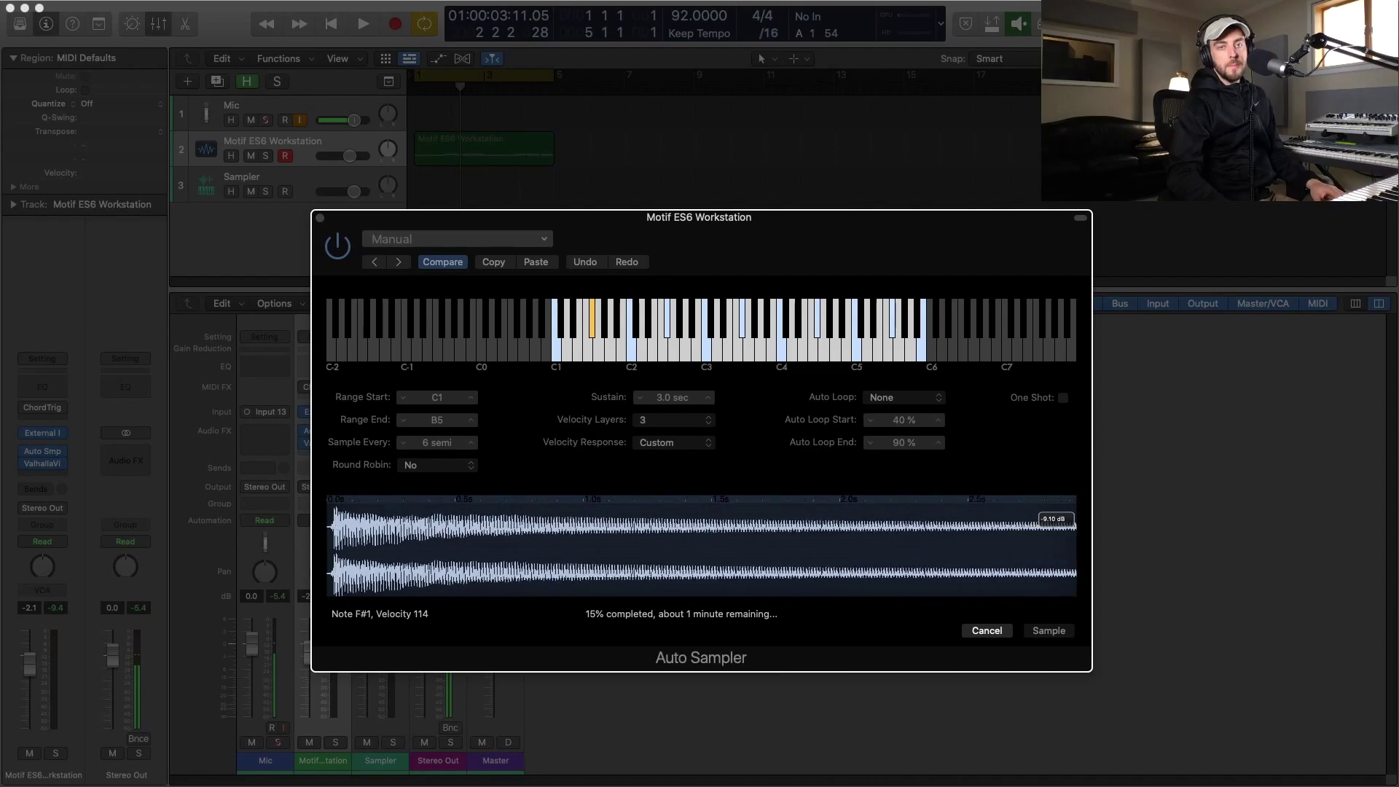
left_click(987, 630)
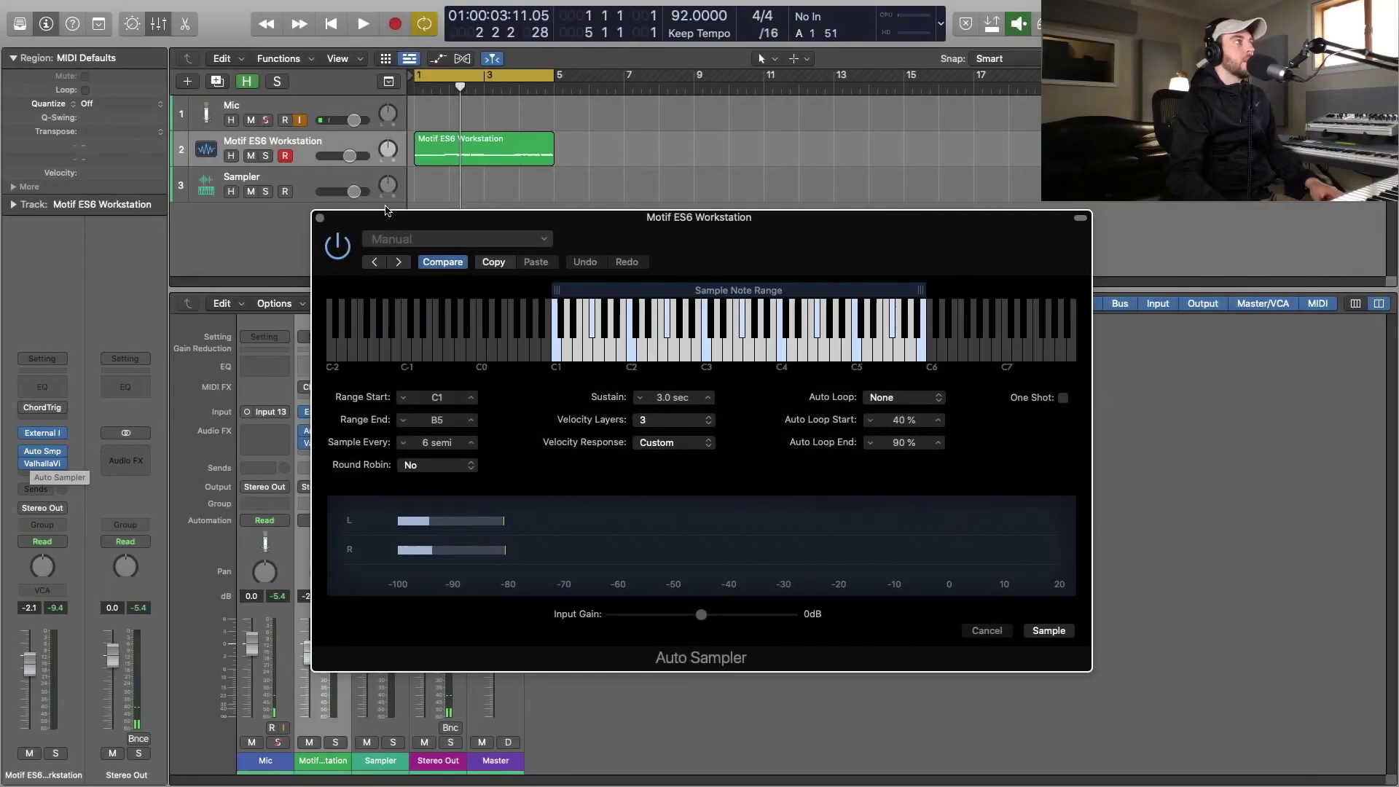
Close Auto Sampler and load the Auto Sampled preset MTF 2CoilAmp into Sampler on track 3.
left_click(321, 219)
left_click(290, 185)
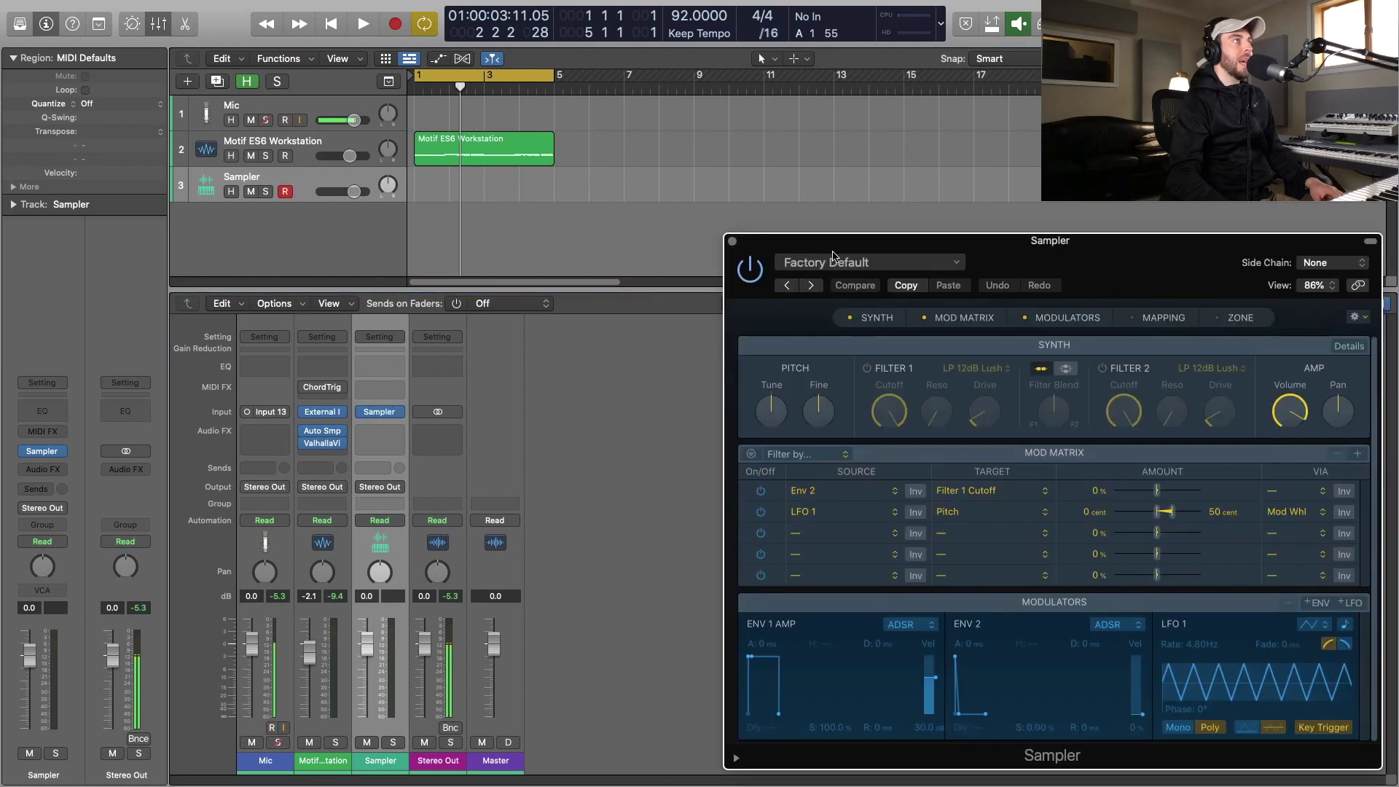
left_click_drag(855, 260, 479, 142)
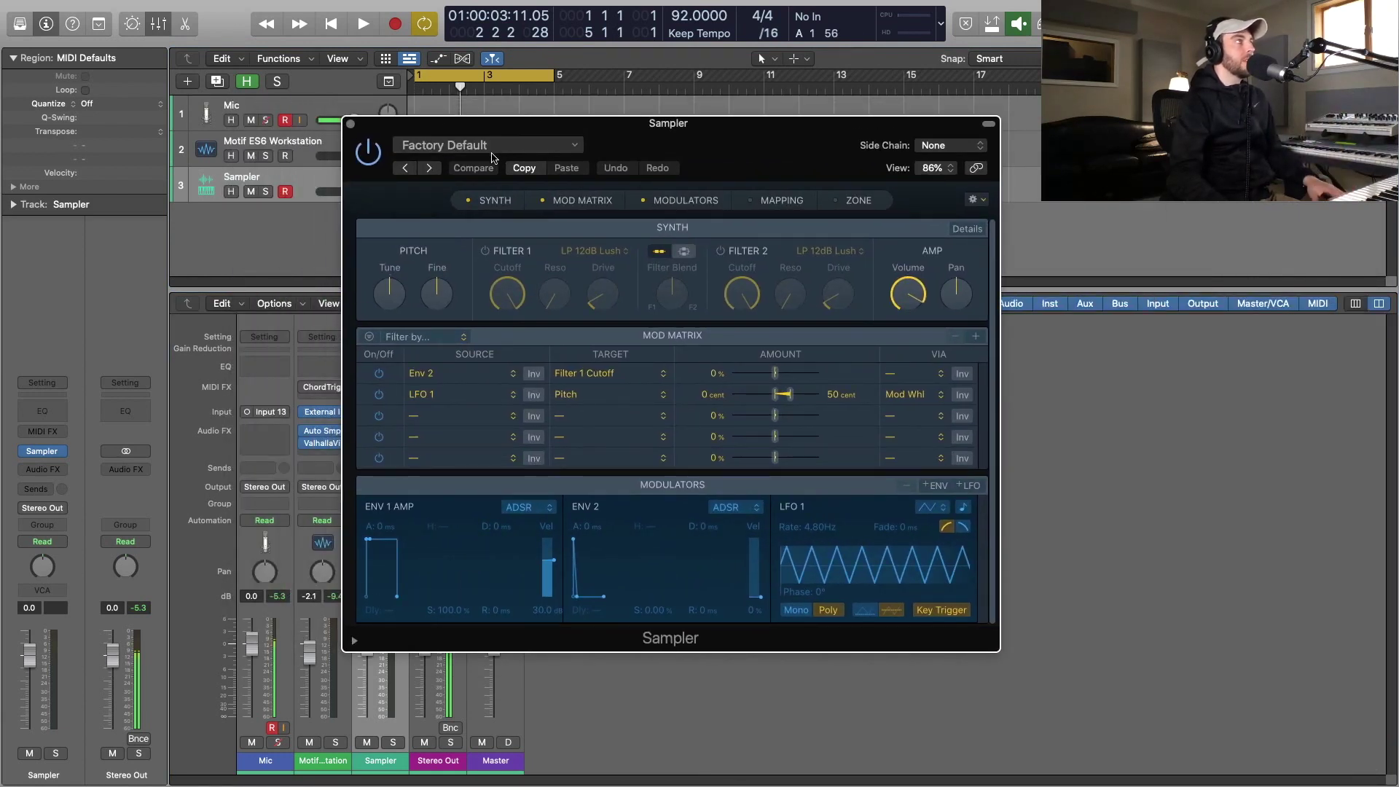
left_click(495, 149)
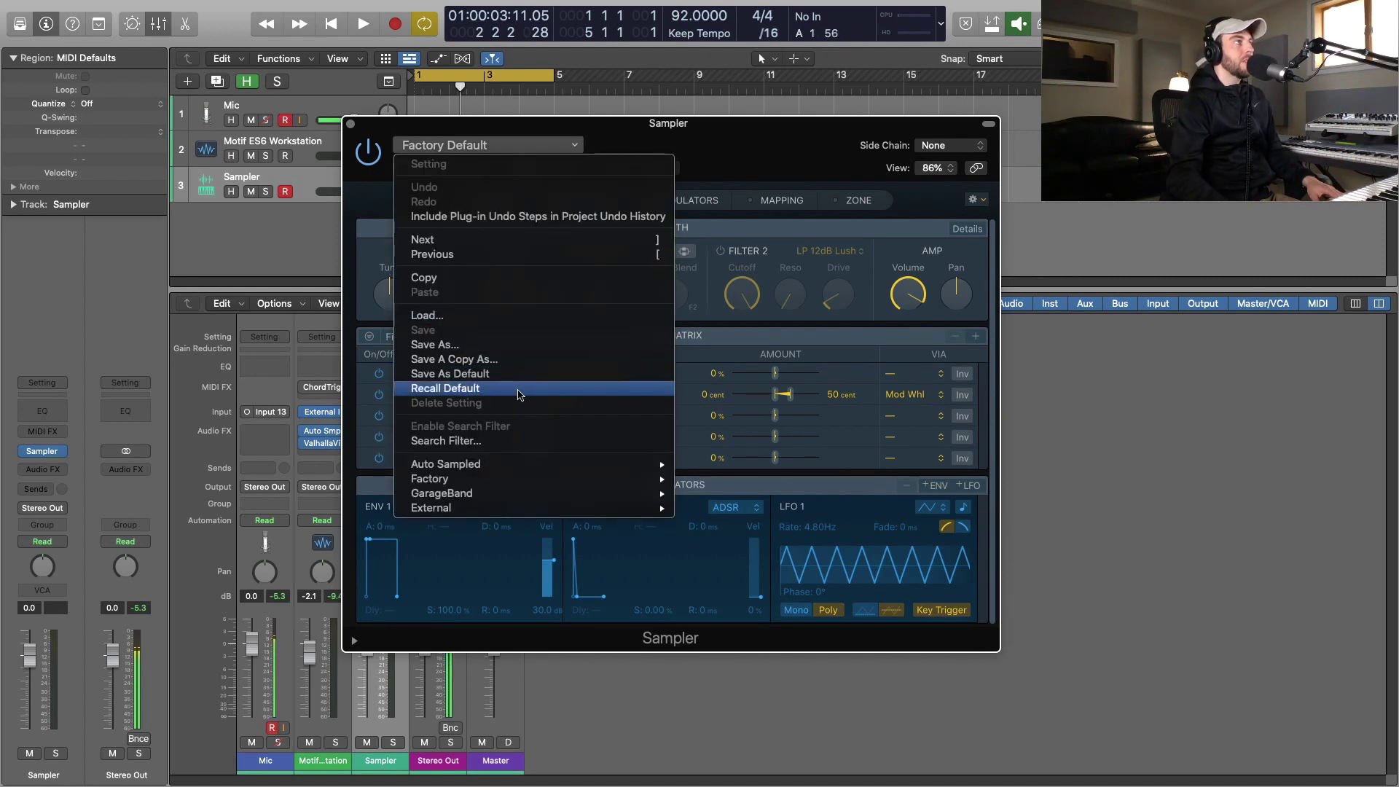
mouse_move(499, 468)
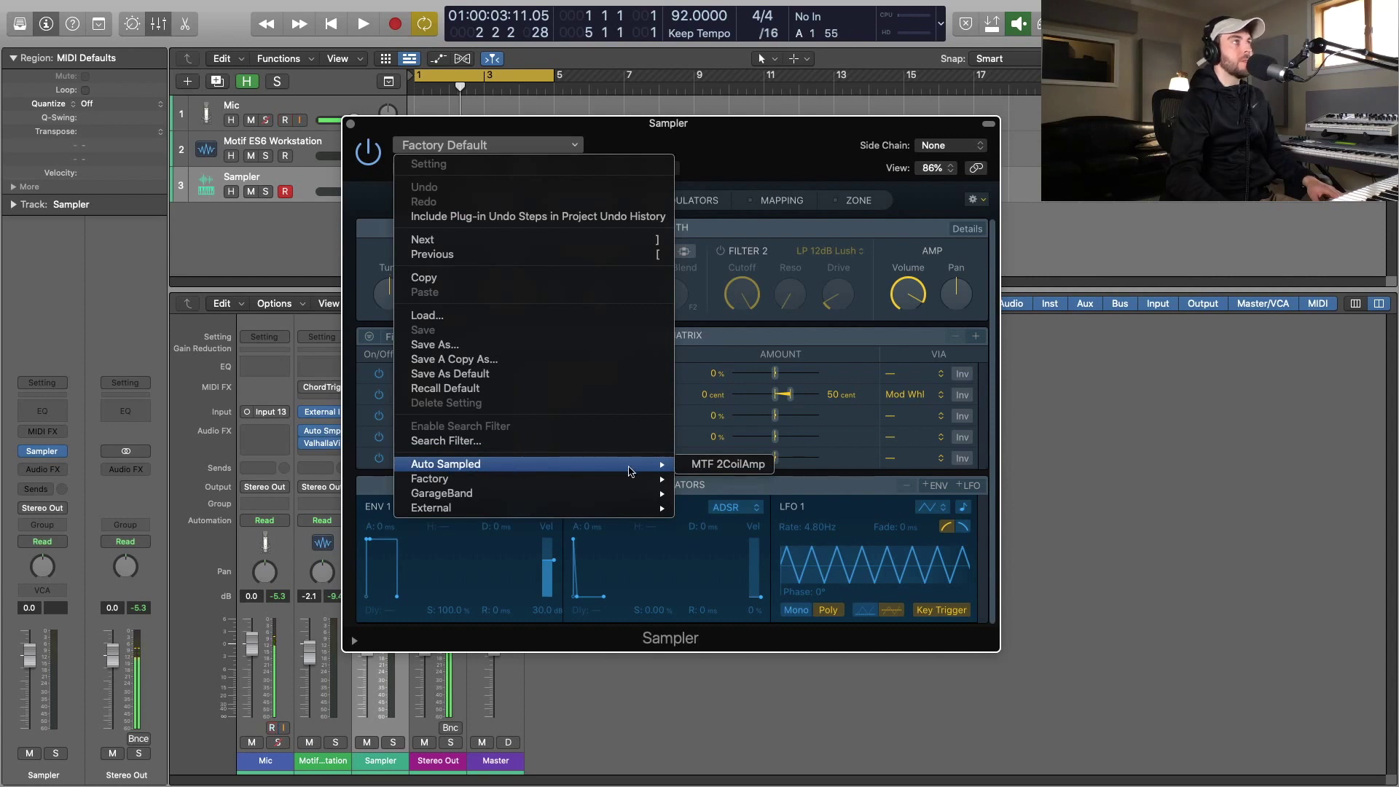
left_click(738, 466)
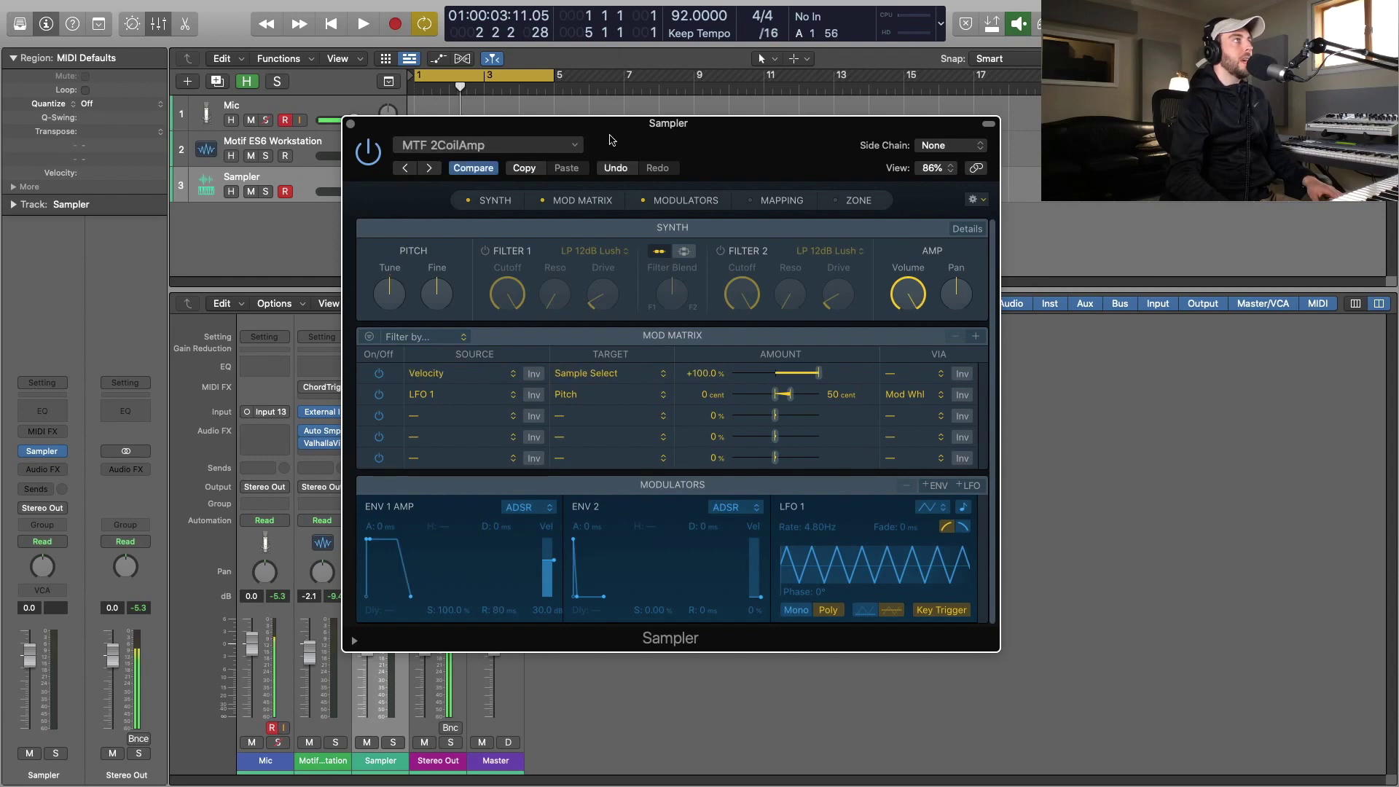
Enlarge Sampler to review MTF 2CoilAmp's zone mapping, then close it and play the project.
left_click_drag(611, 139, 496, 89)
left_click_drag(885, 604, 1086, 693)
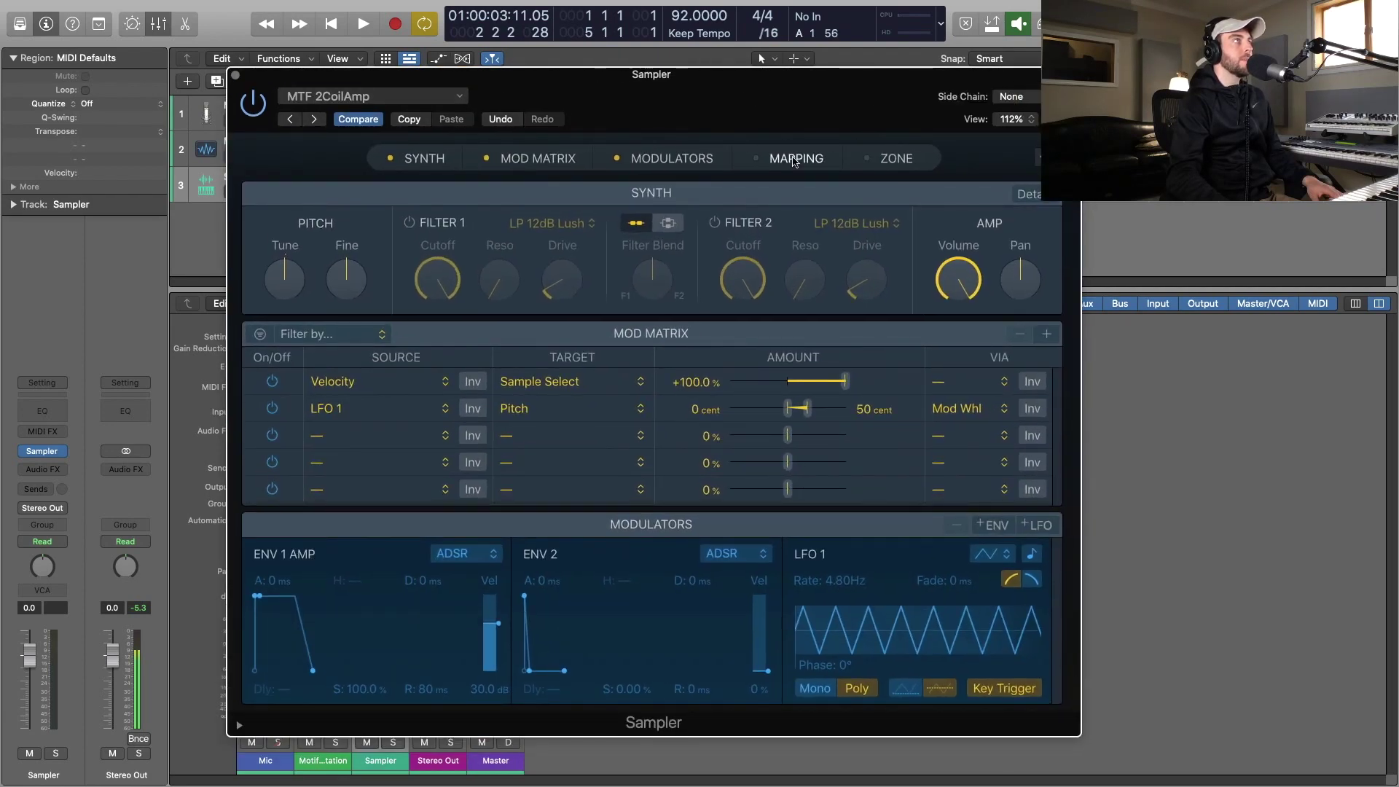
left_click(794, 159)
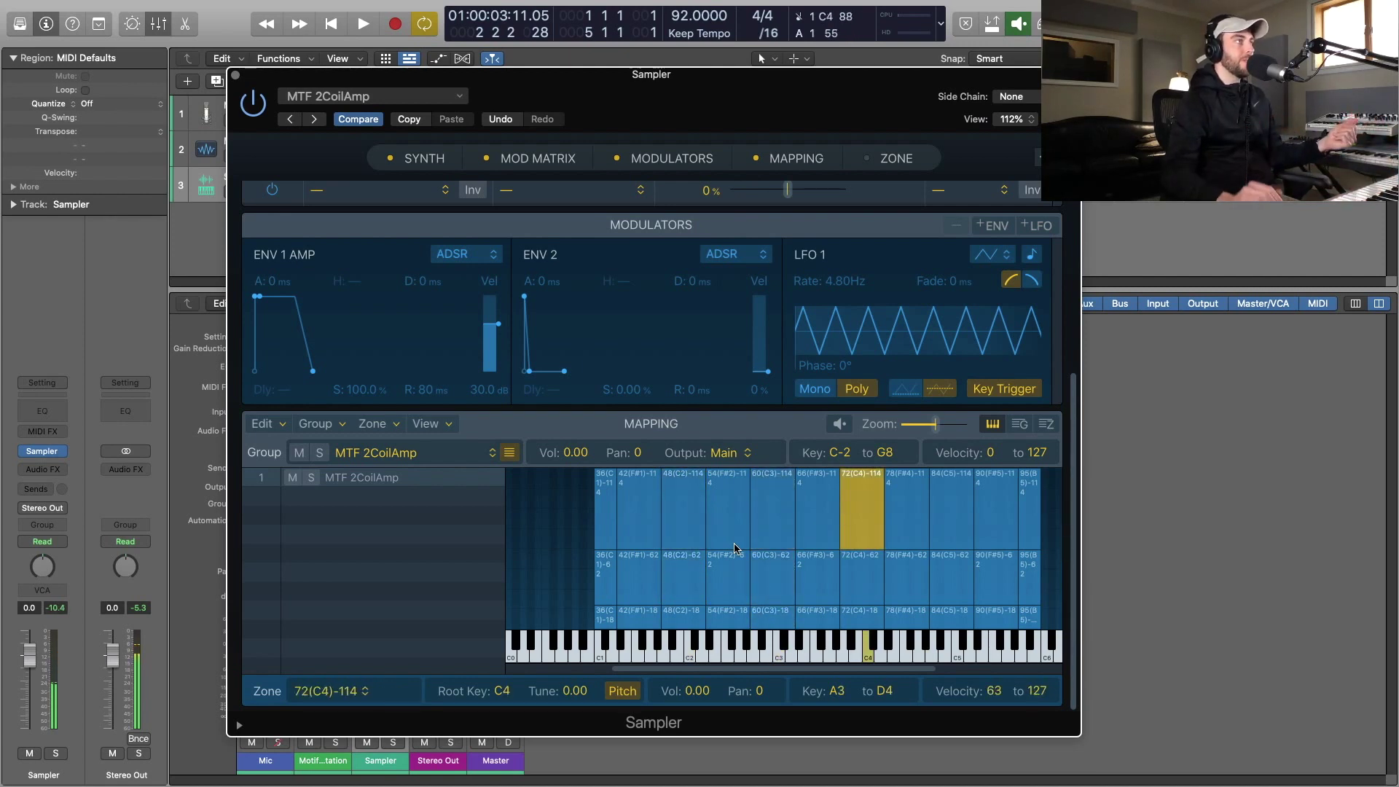
left_click(233, 76)
key("space")
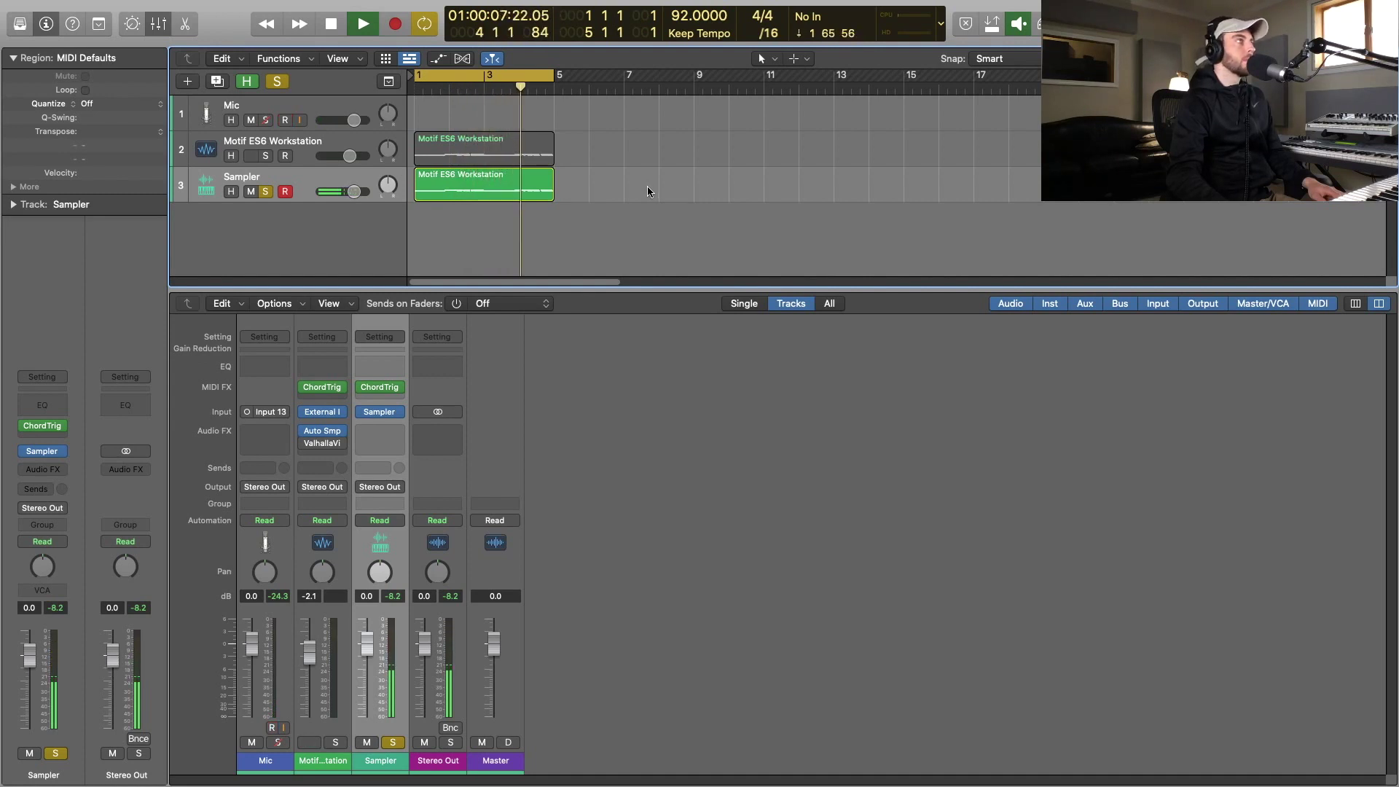
Stop playback and change Auto Sampler's Sample Every to 12 semi, keeping 3 velocity layers.
key("space")
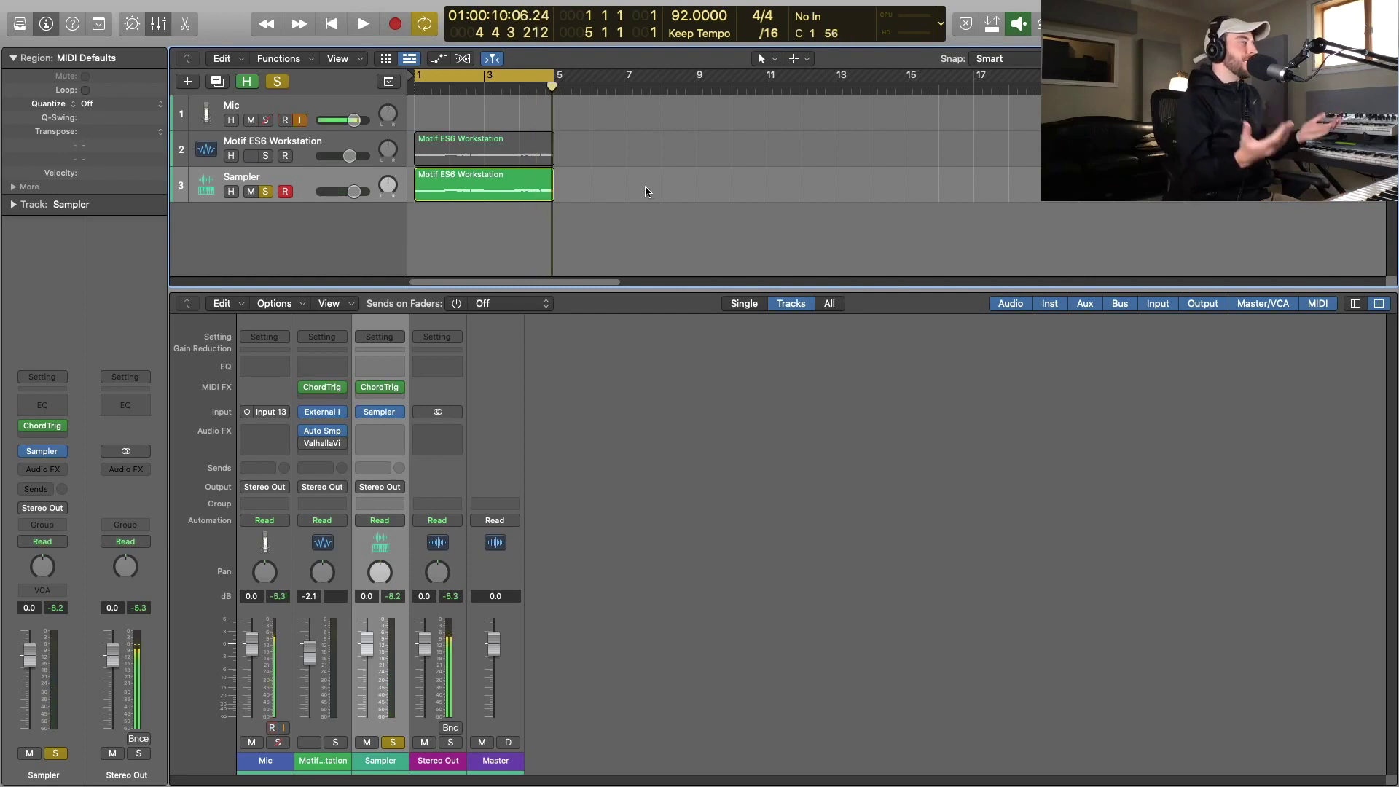
key("v")
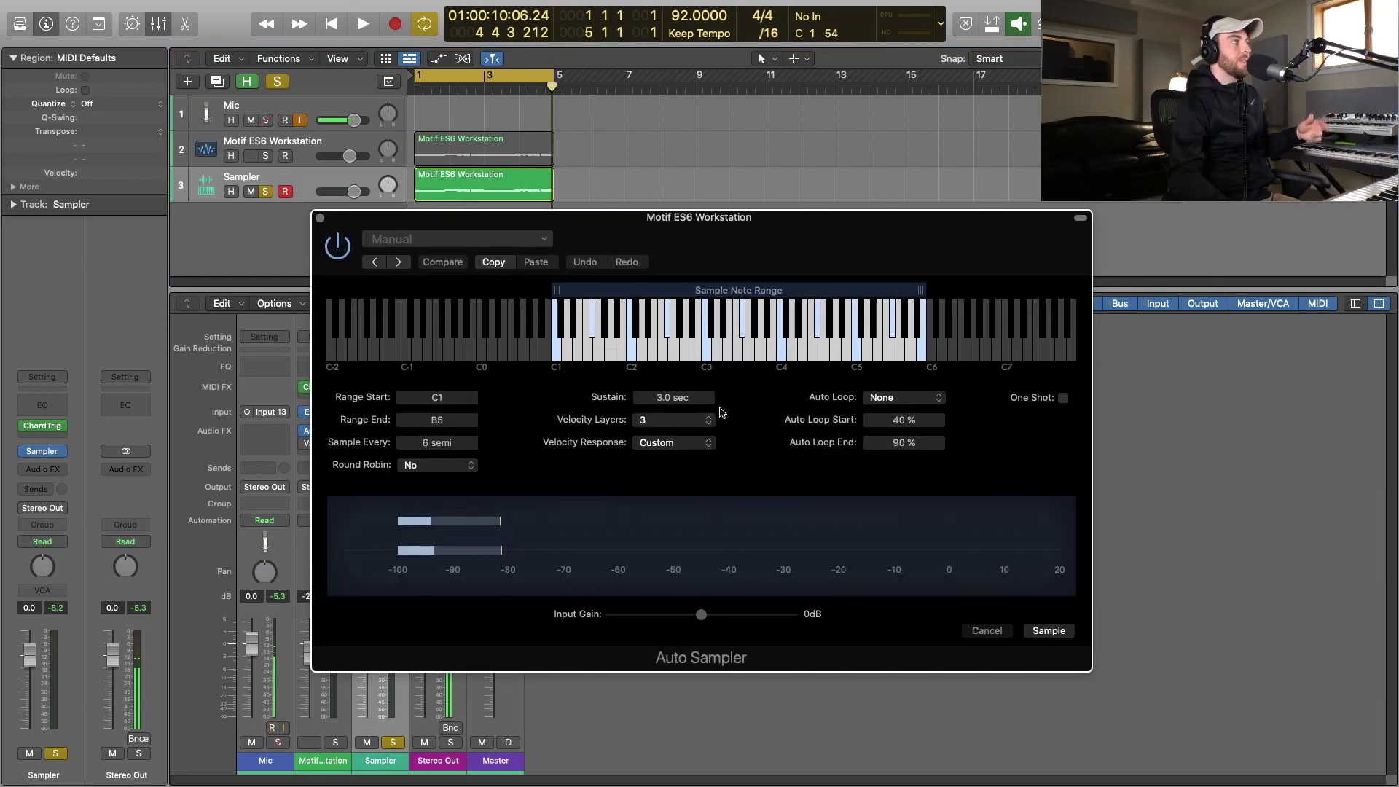
mouse_move(701, 425)
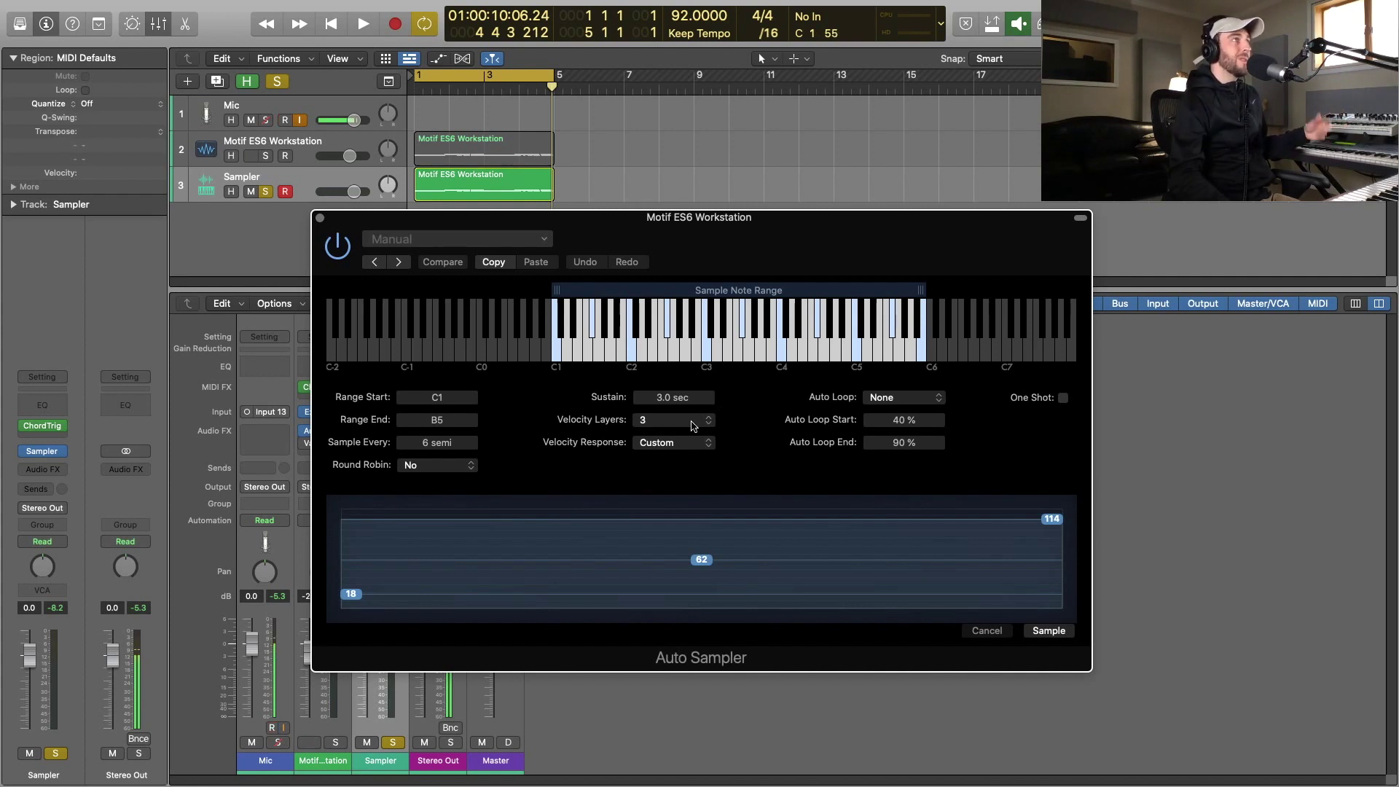
left_click(691, 425)
left_click(490, 413)
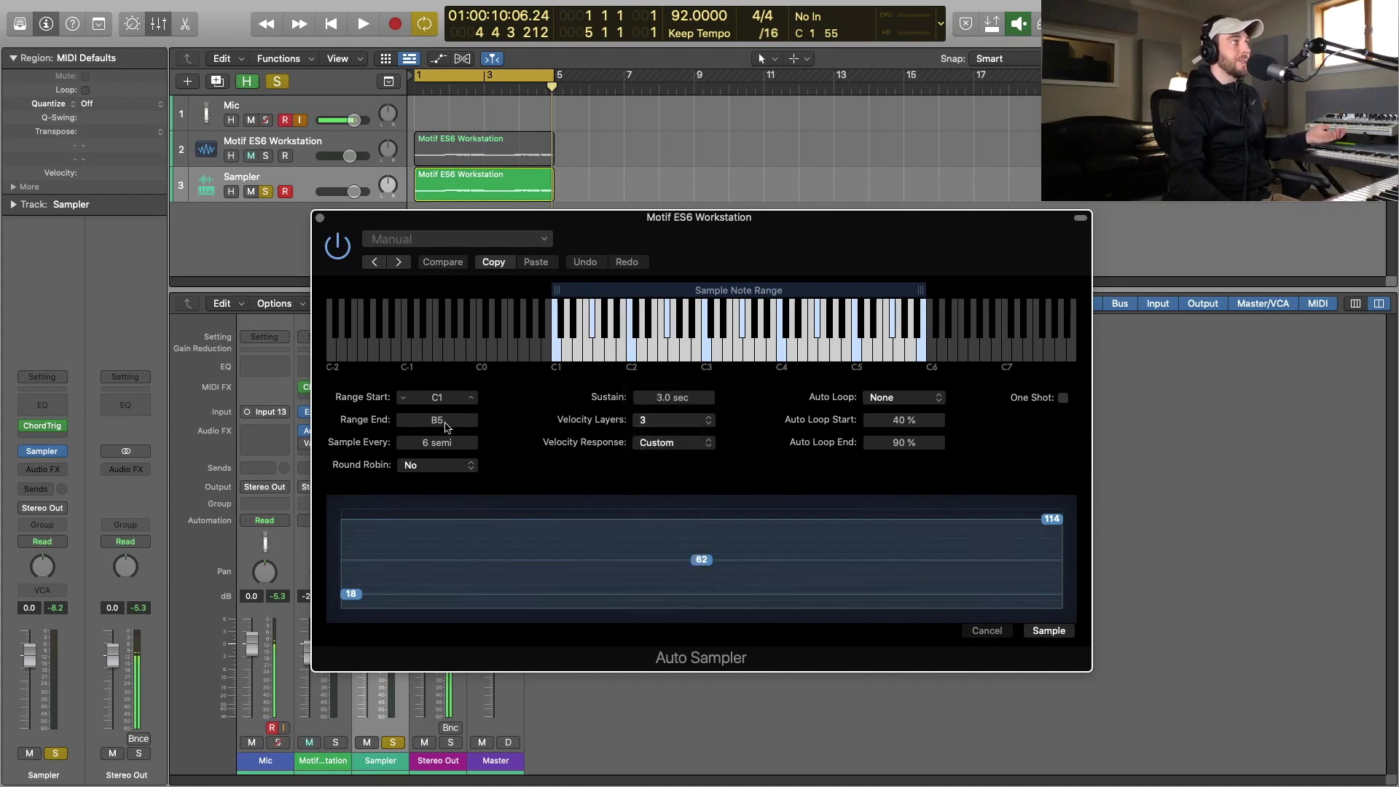
left_click(464, 439)
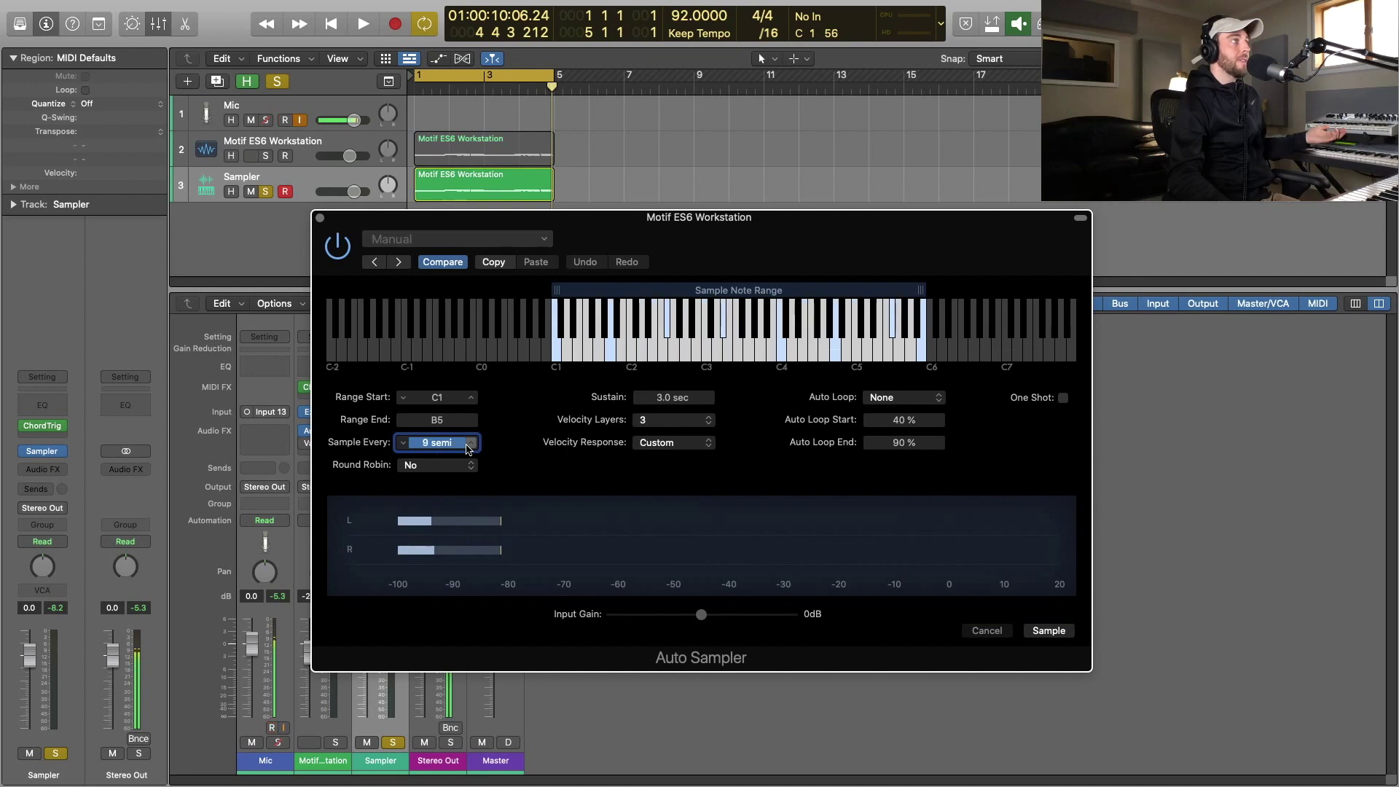
mouse_move(657, 419)
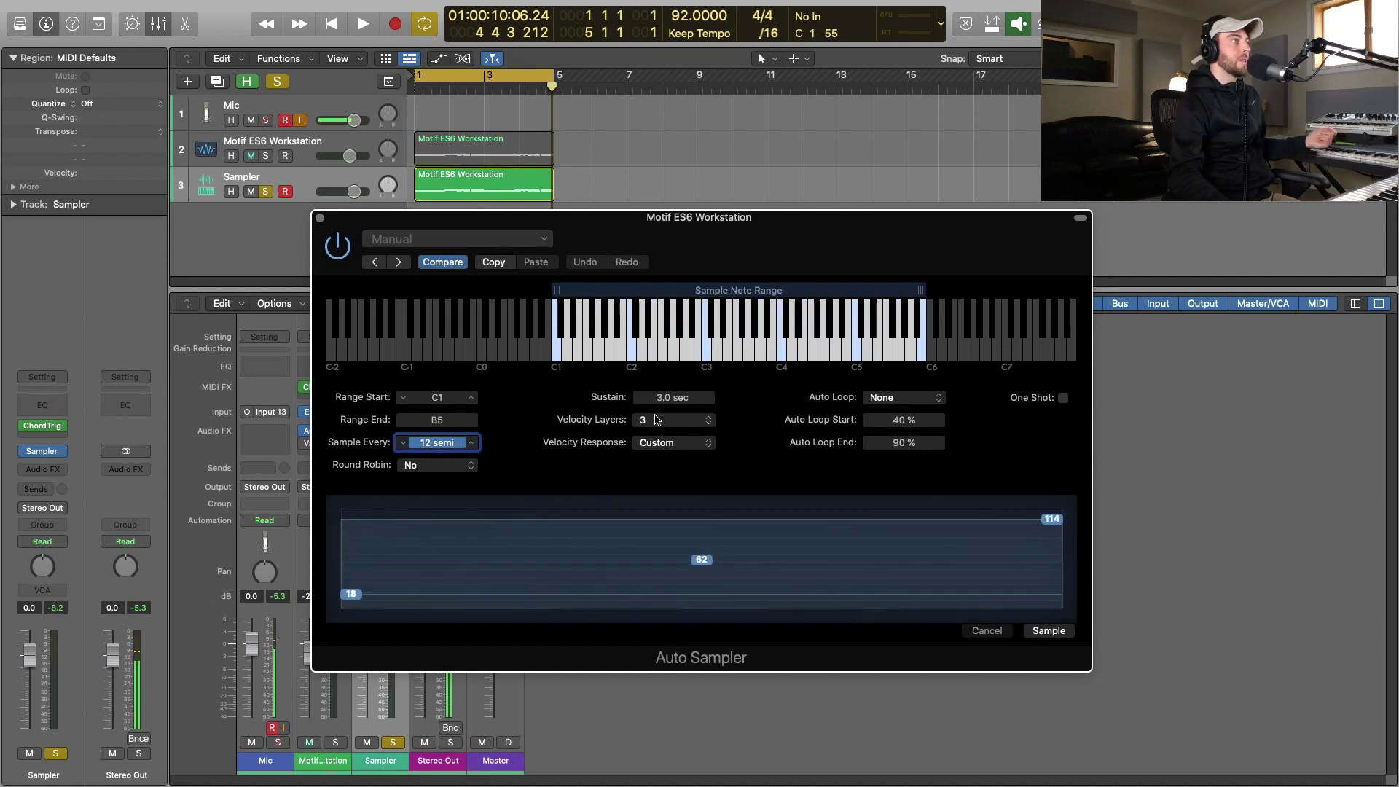
key("super+w")
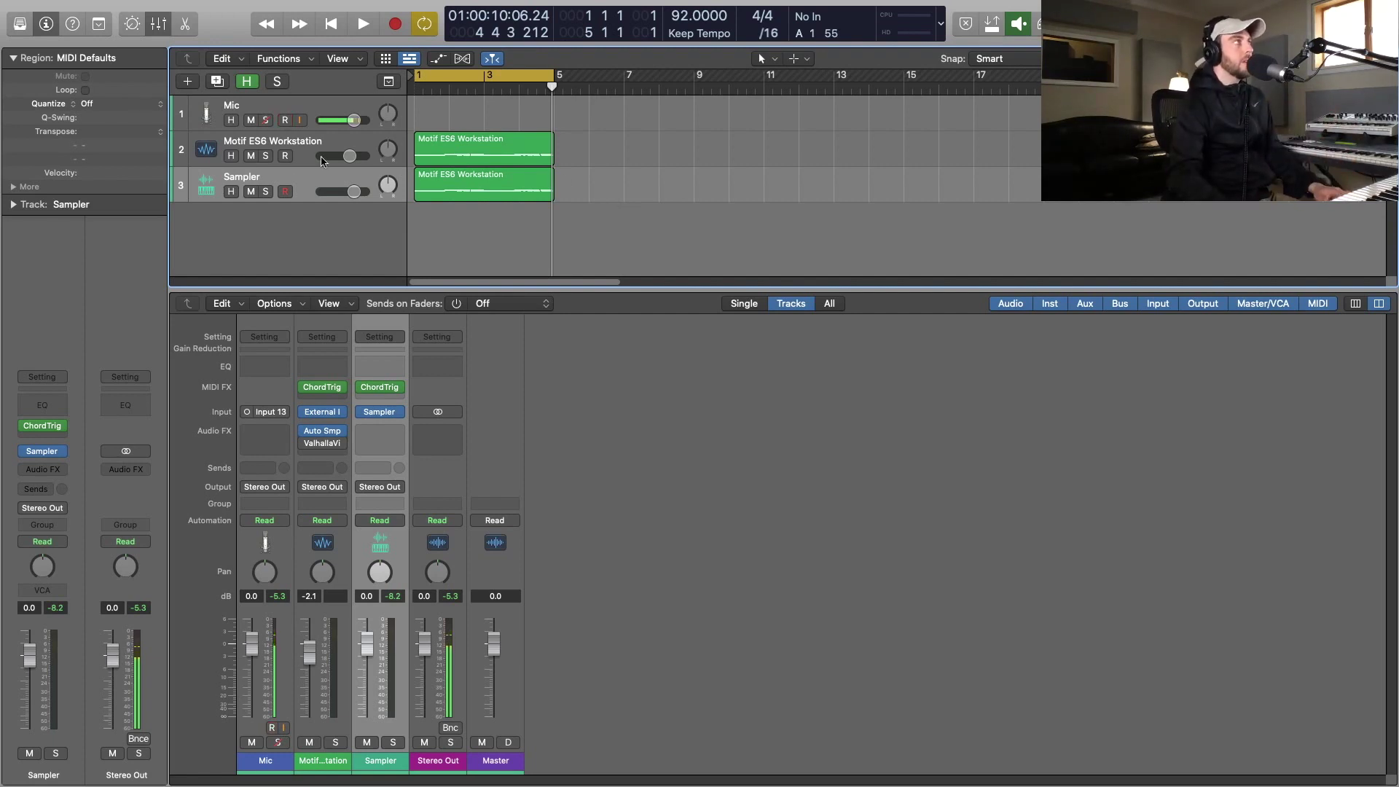
Create a new software instrument track and load the Divine Sounds > Bells & Plucks > Sprelunker patch.
double_click(276, 228)
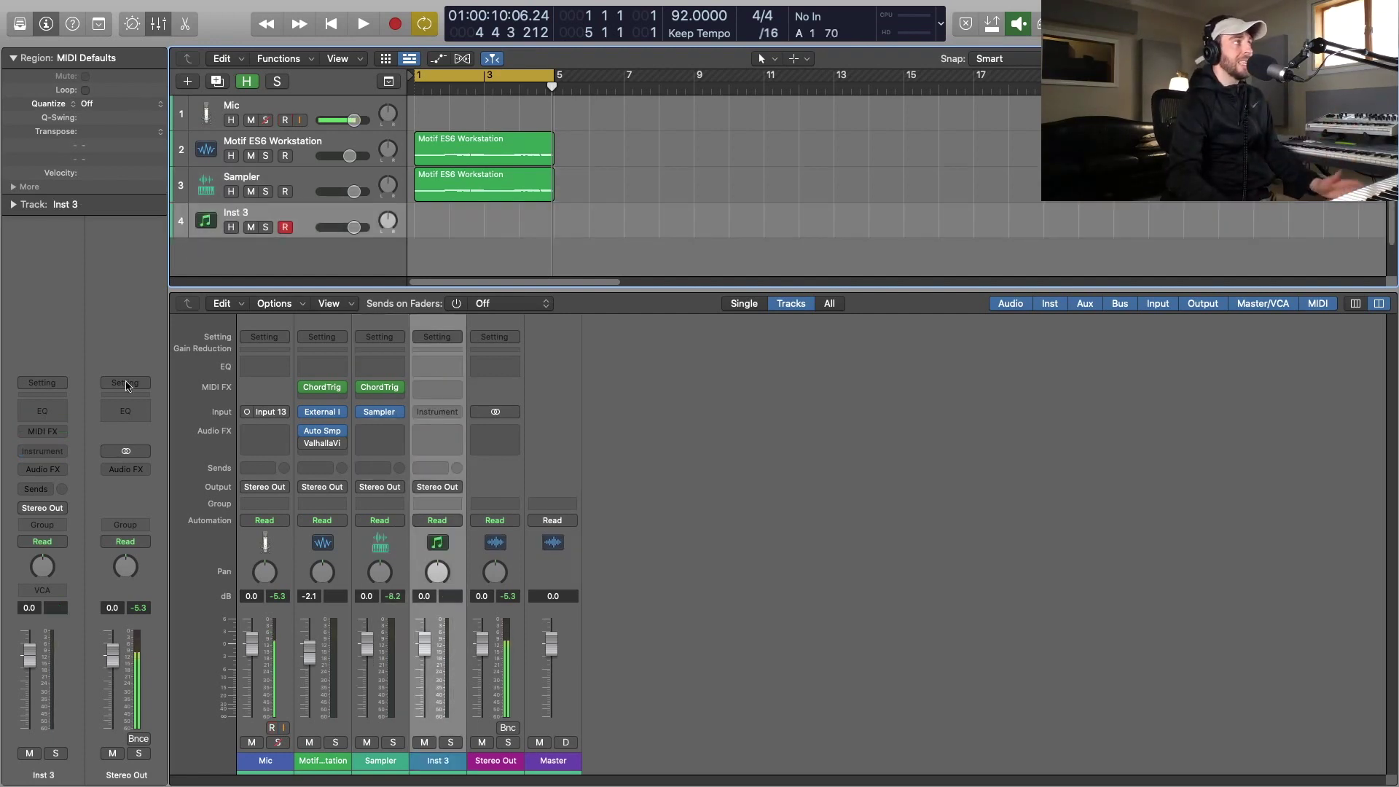
left_click(61, 384)
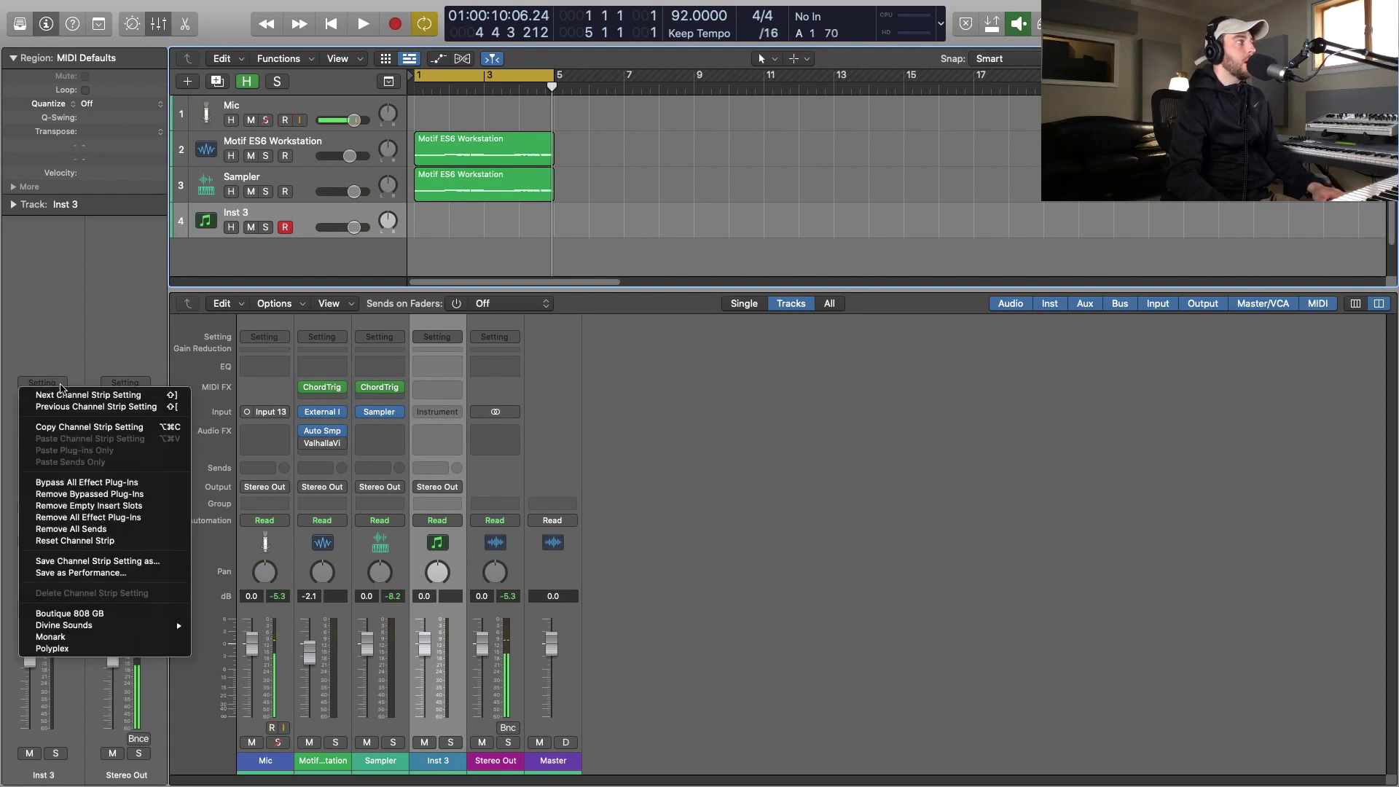
mouse_move(151, 631)
mouse_move(247, 631)
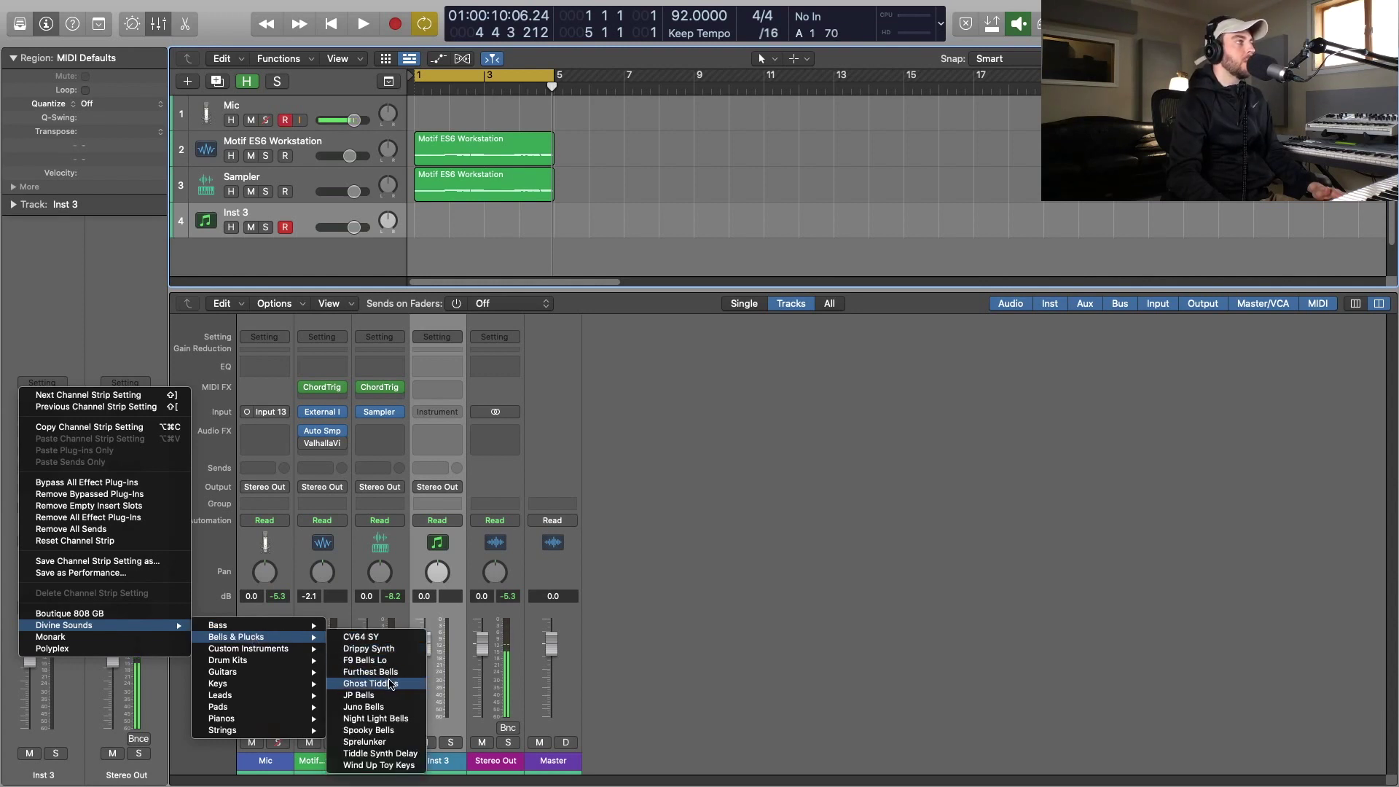
left_click(386, 742)
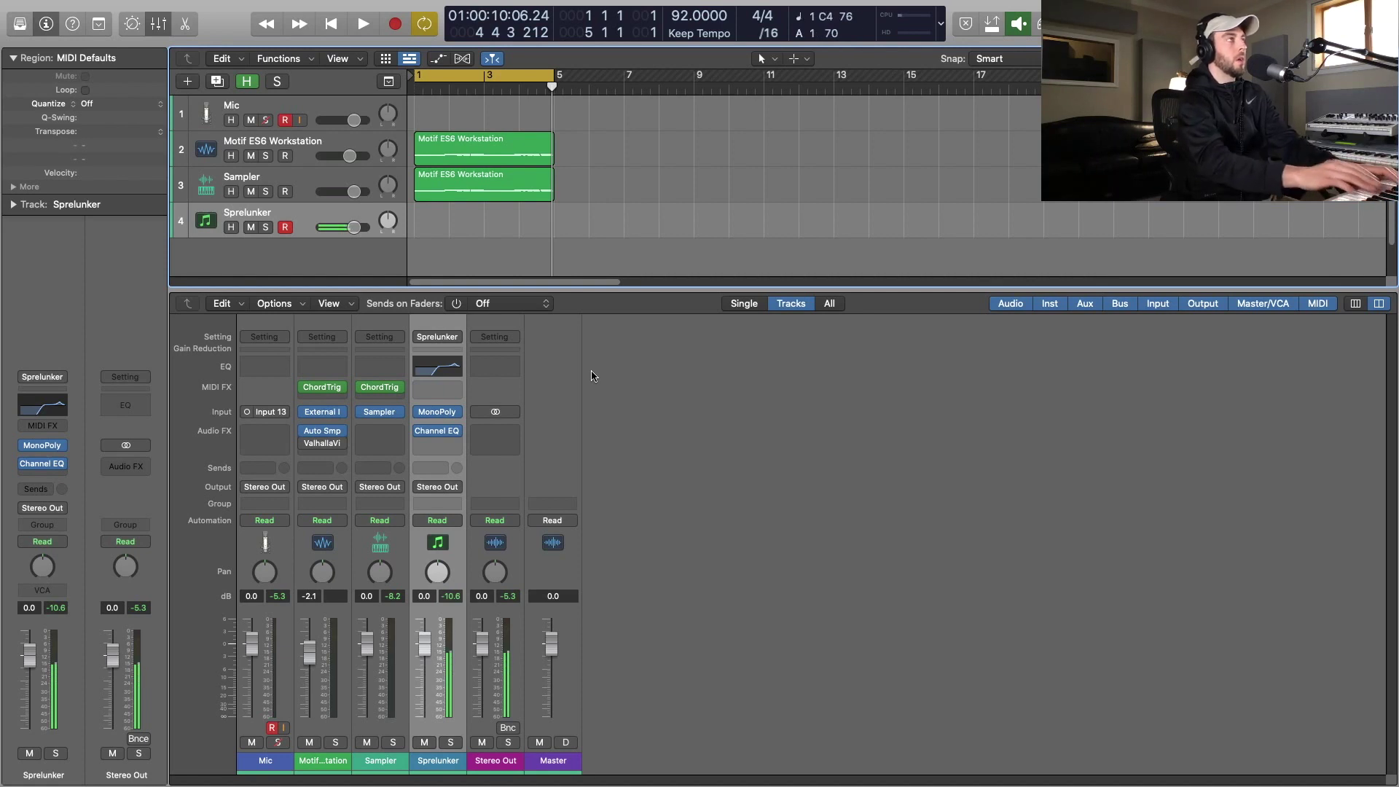
Insert Auto Sampler after Channel EQ on the Sprelunker track and open its window.
mouse_move(322, 434)
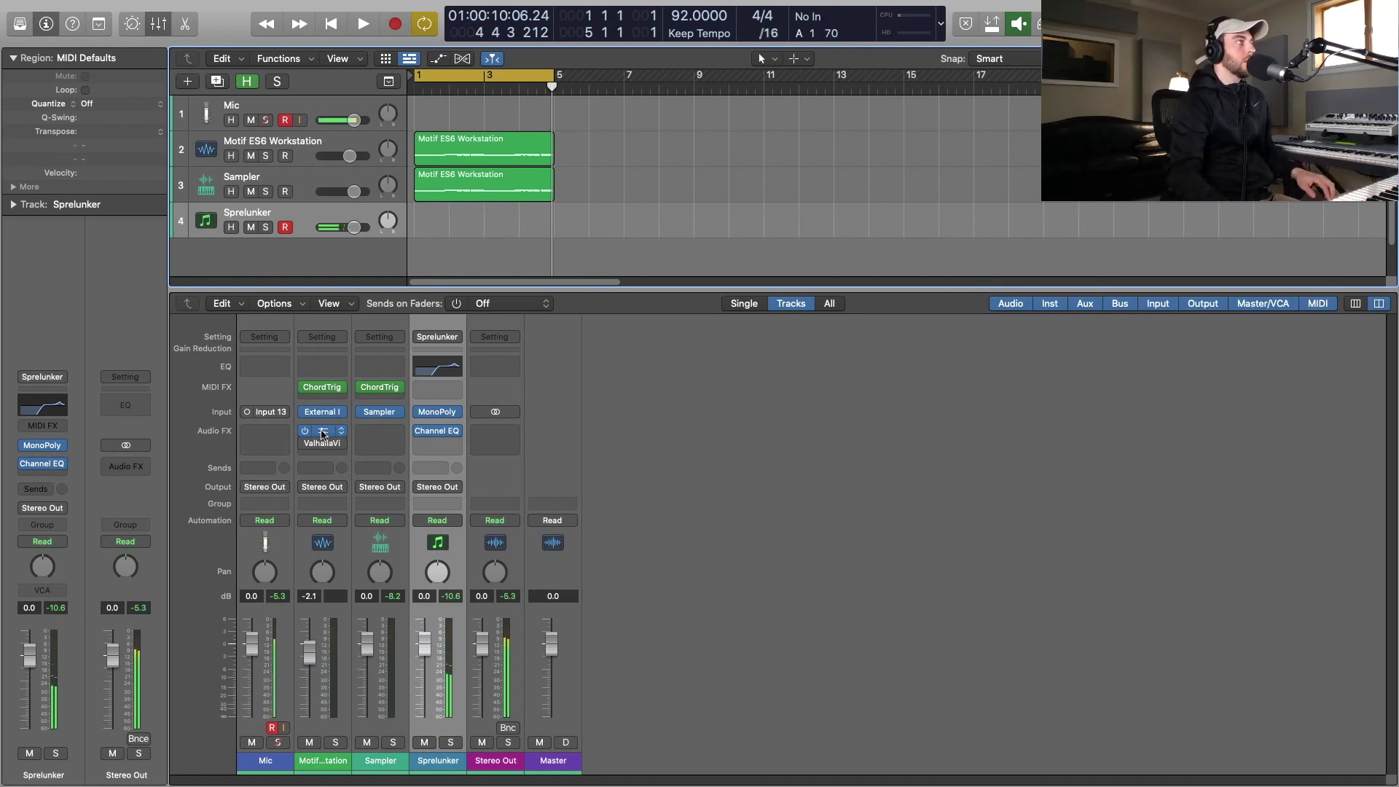
left_click_drag(435, 446, 437, 447)
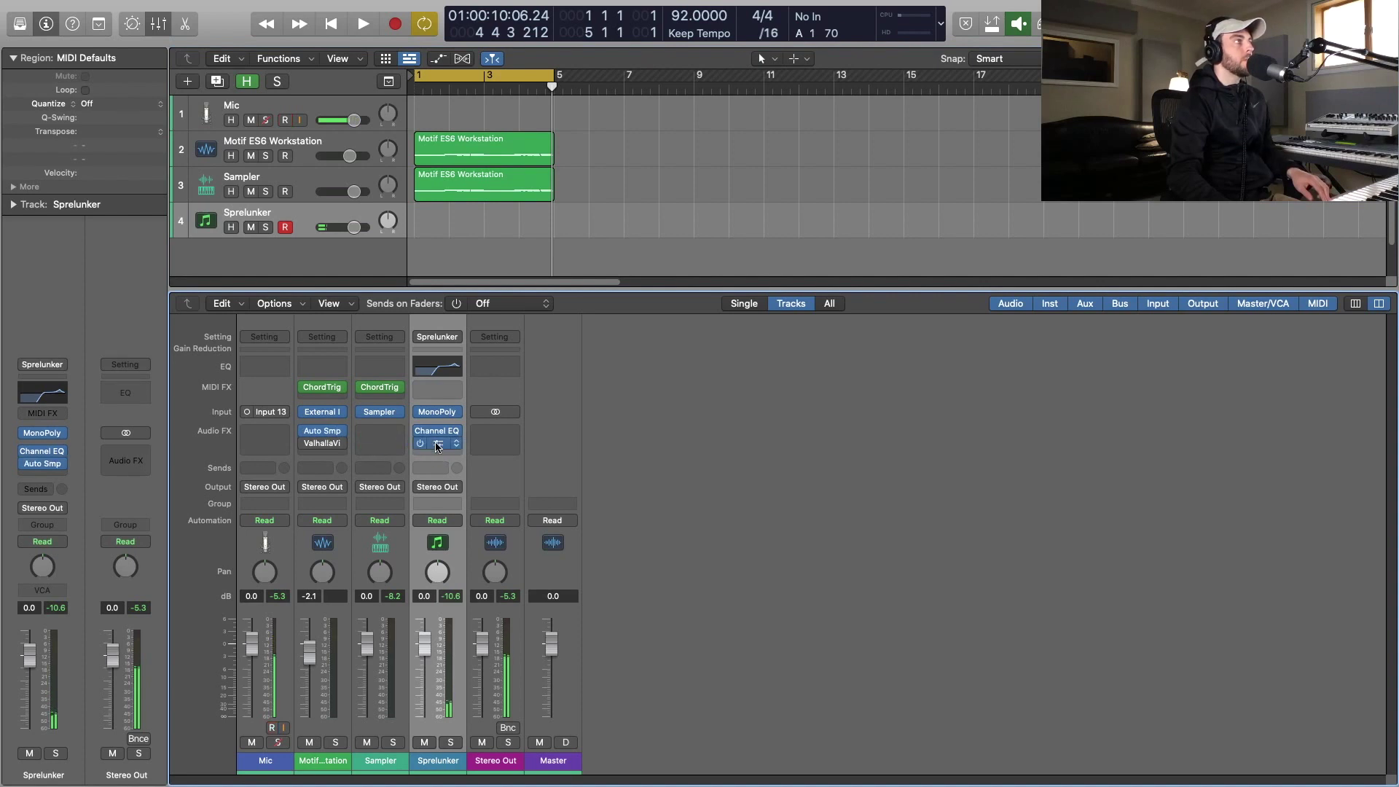
left_click(446, 444)
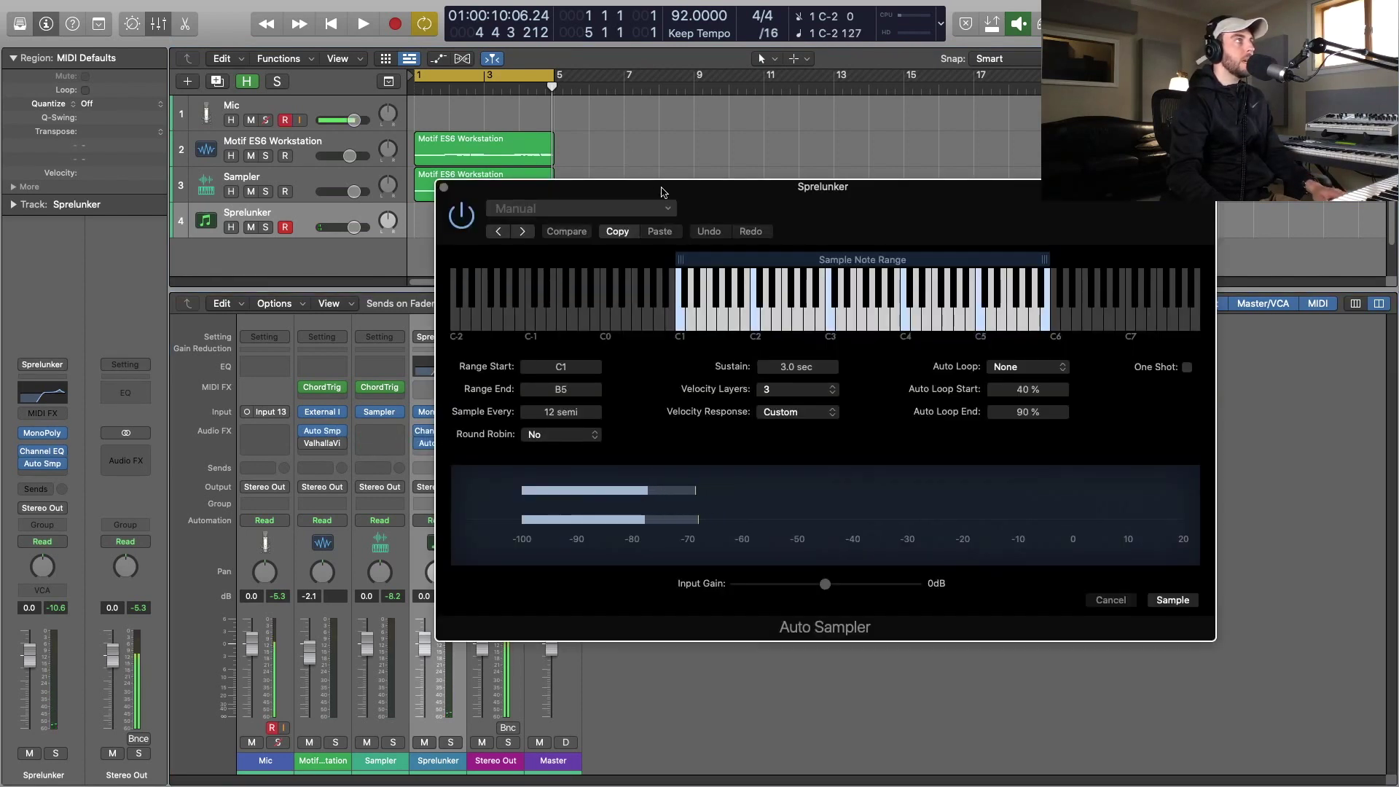
left_click_drag(663, 192, 587, 223)
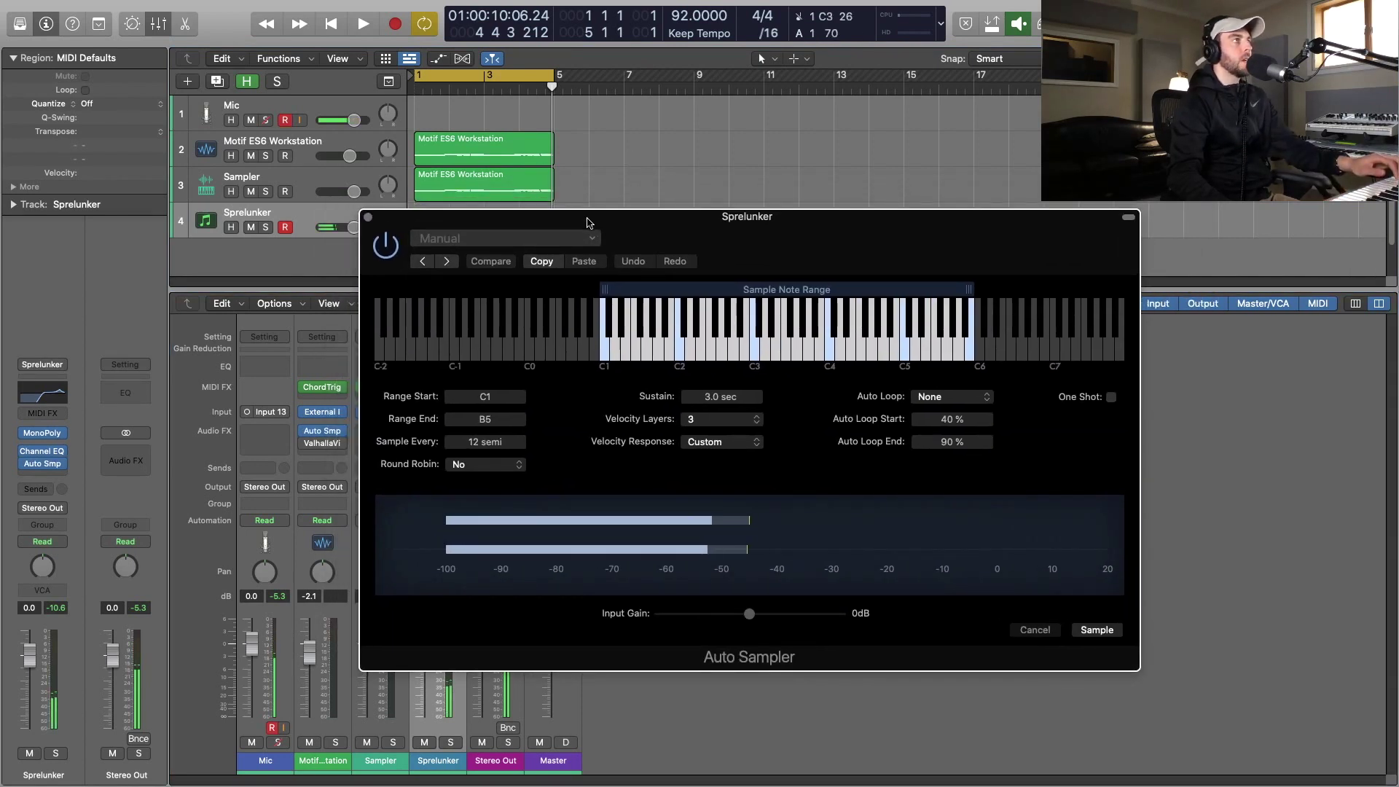
Set one velocity layer and move the range start to C2, auditioning C3, C5 and C2.
left_click(754, 428)
left_click(721, 393)
left_click(680, 343)
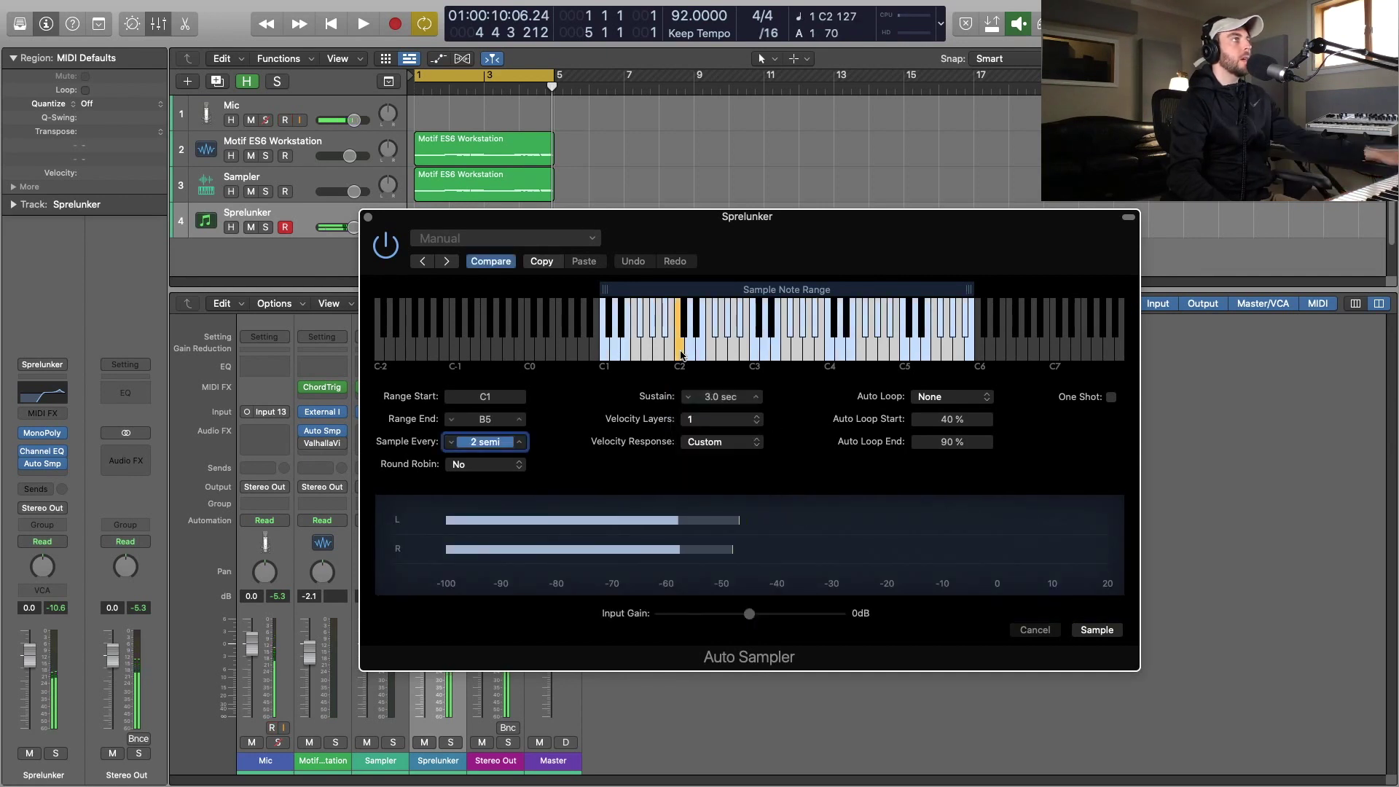
left_click(752, 353)
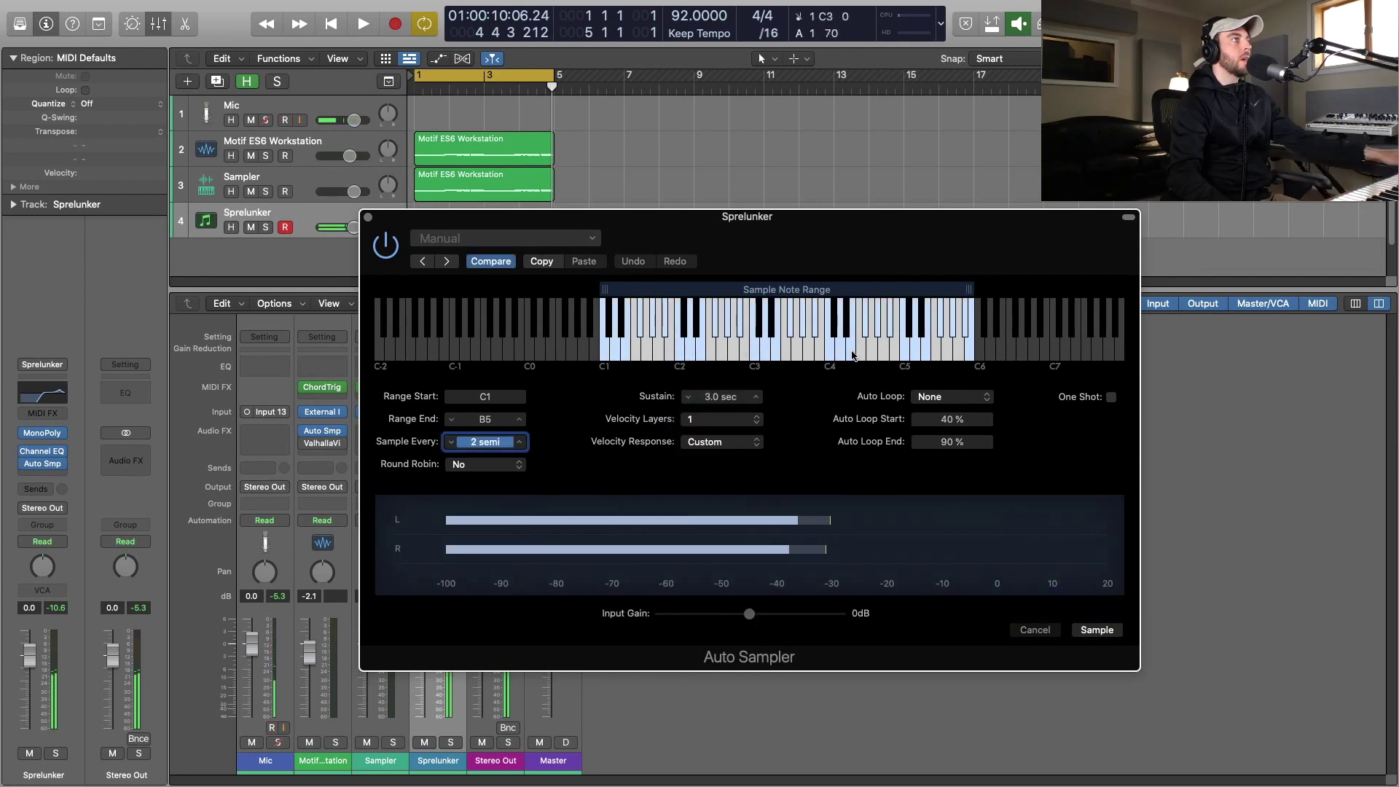
left_click(901, 354)
left_click_drag(596, 290, 687, 295)
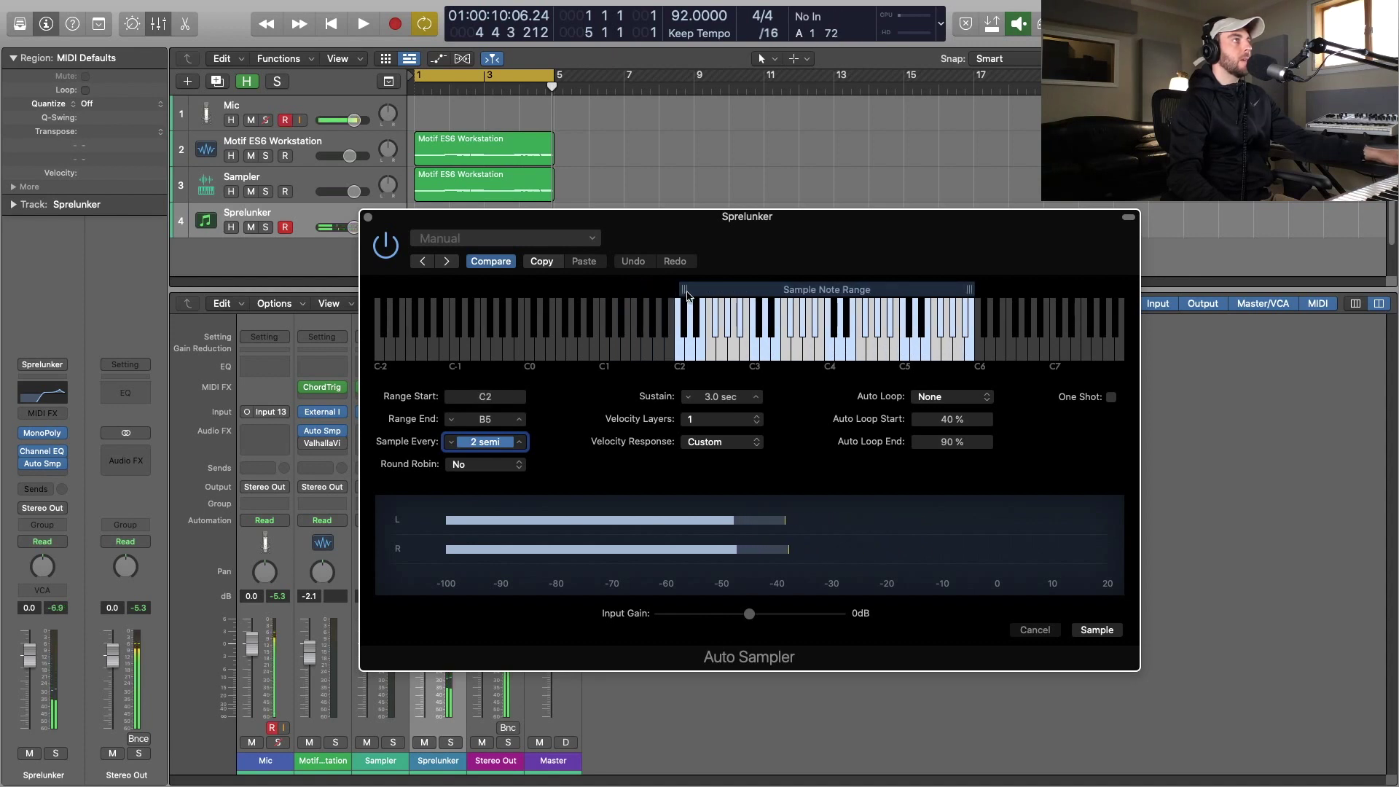
left_click(681, 355)
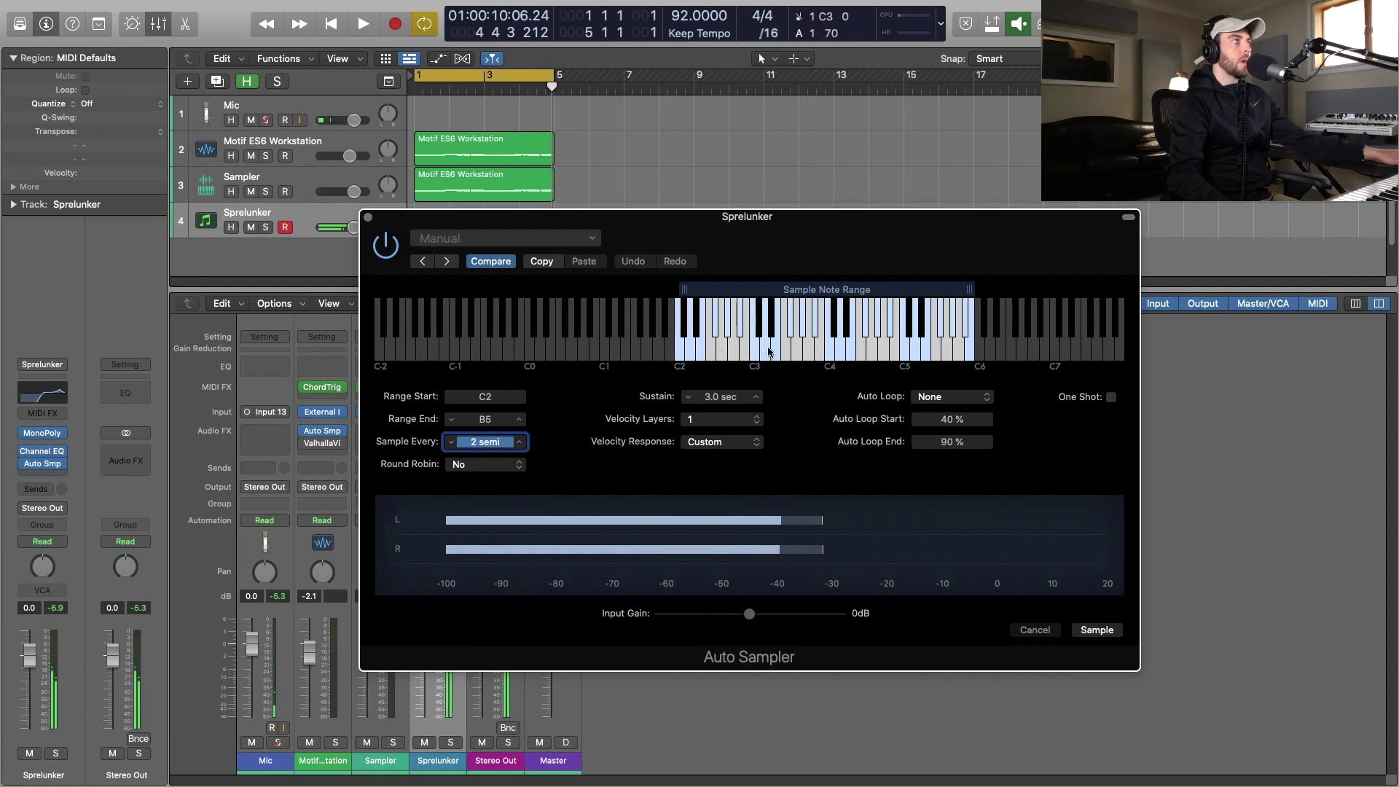
Raise the sample interval to every 6 semitones and start sampling.
left_click(521, 442)
left_click(521, 442)
left_click(520, 443)
left_click(519, 444)
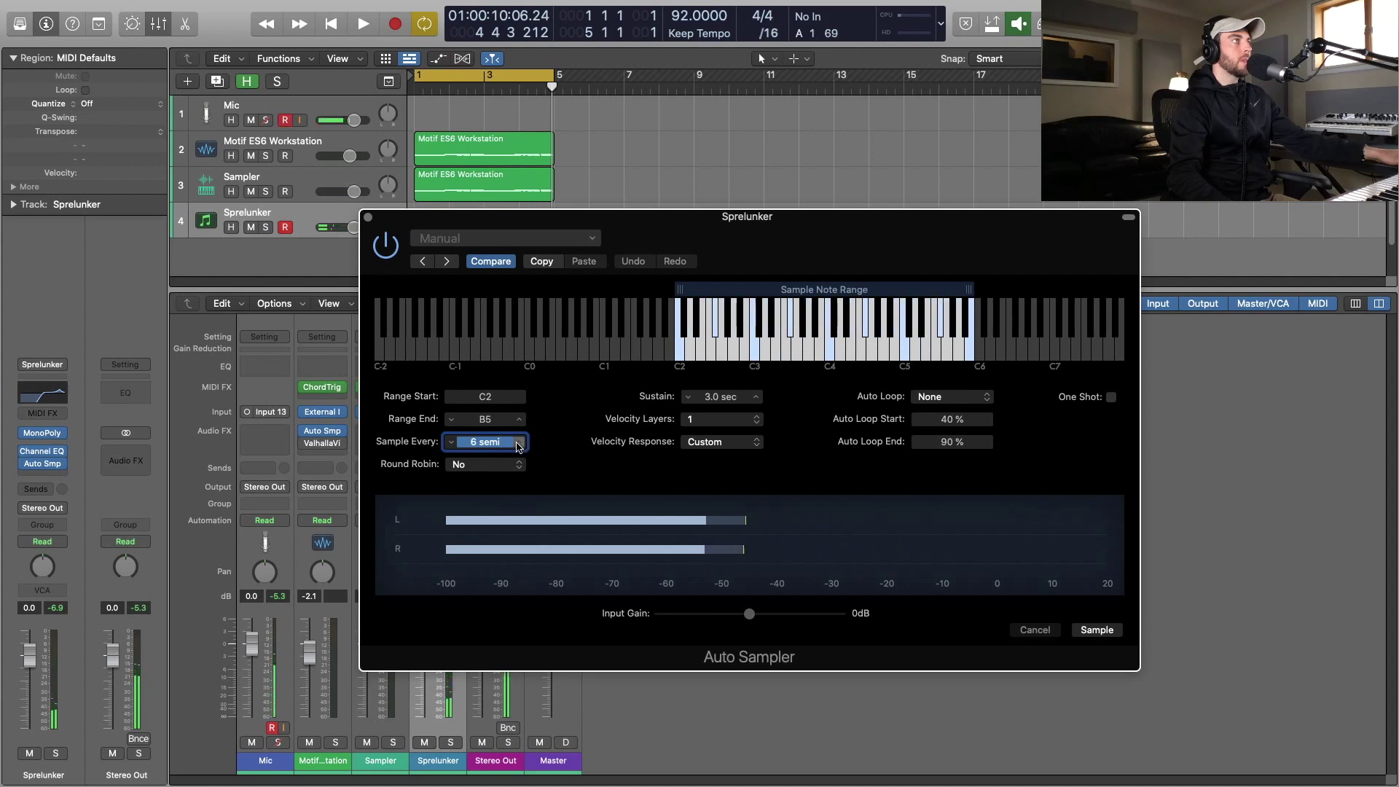
left_click(1097, 629)
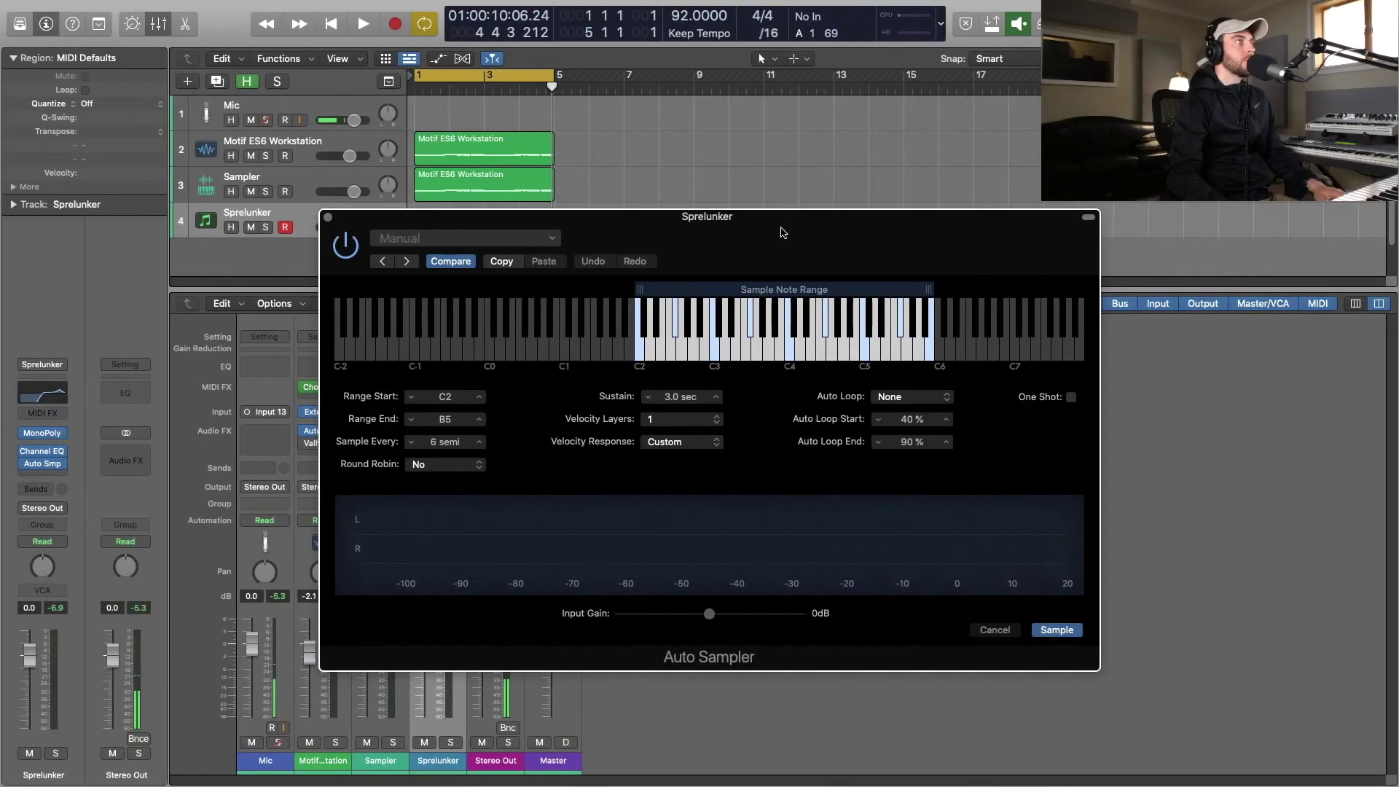
Close Auto Sampler and add a new software instrument track with Sampler.
left_click(327, 218)
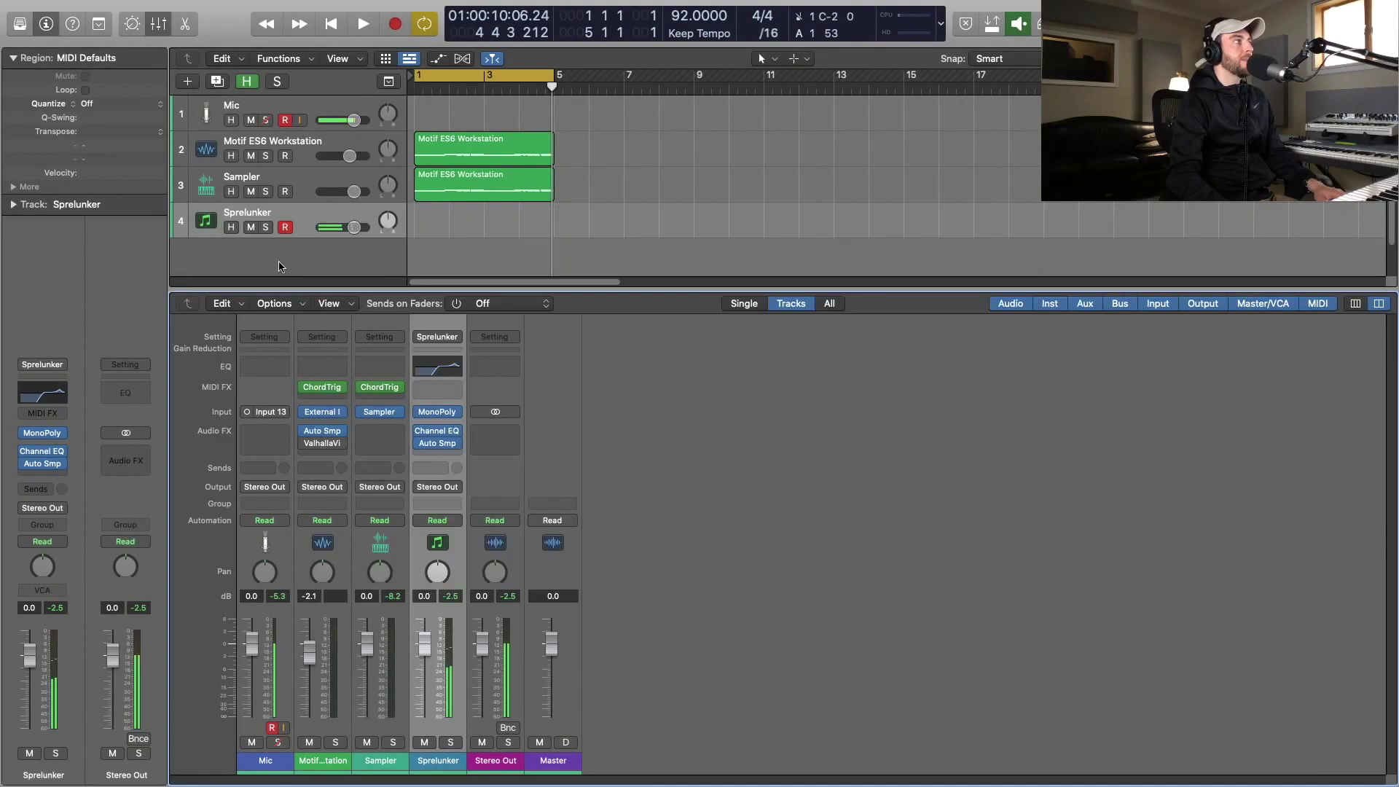
double_click(280, 264)
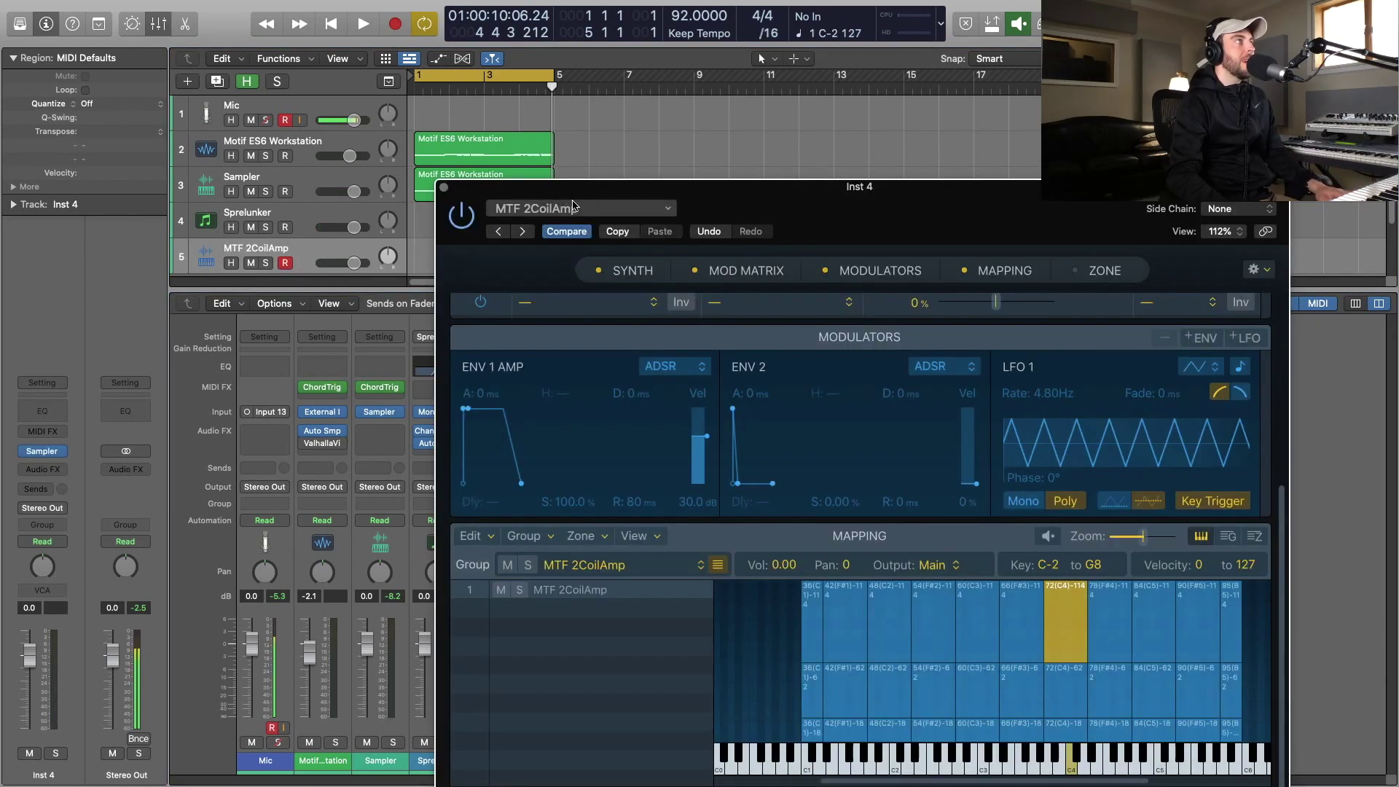
left_click_drag(656, 193, 554, 33)
Load the Auto Sampled MP Noise SY preset into Sampler, then close its window.
left_click(488, 56)
mouse_move(648, 374)
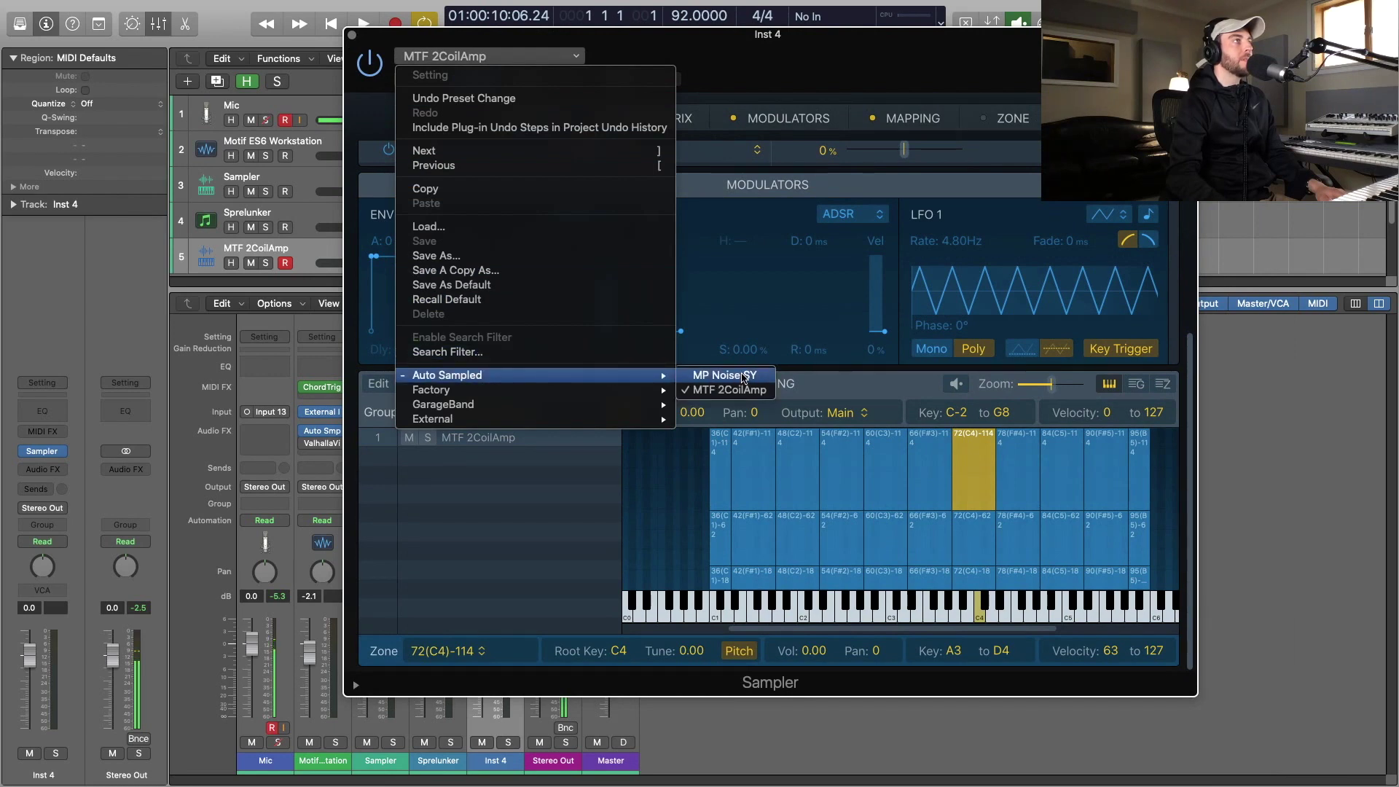
left_click(744, 376)
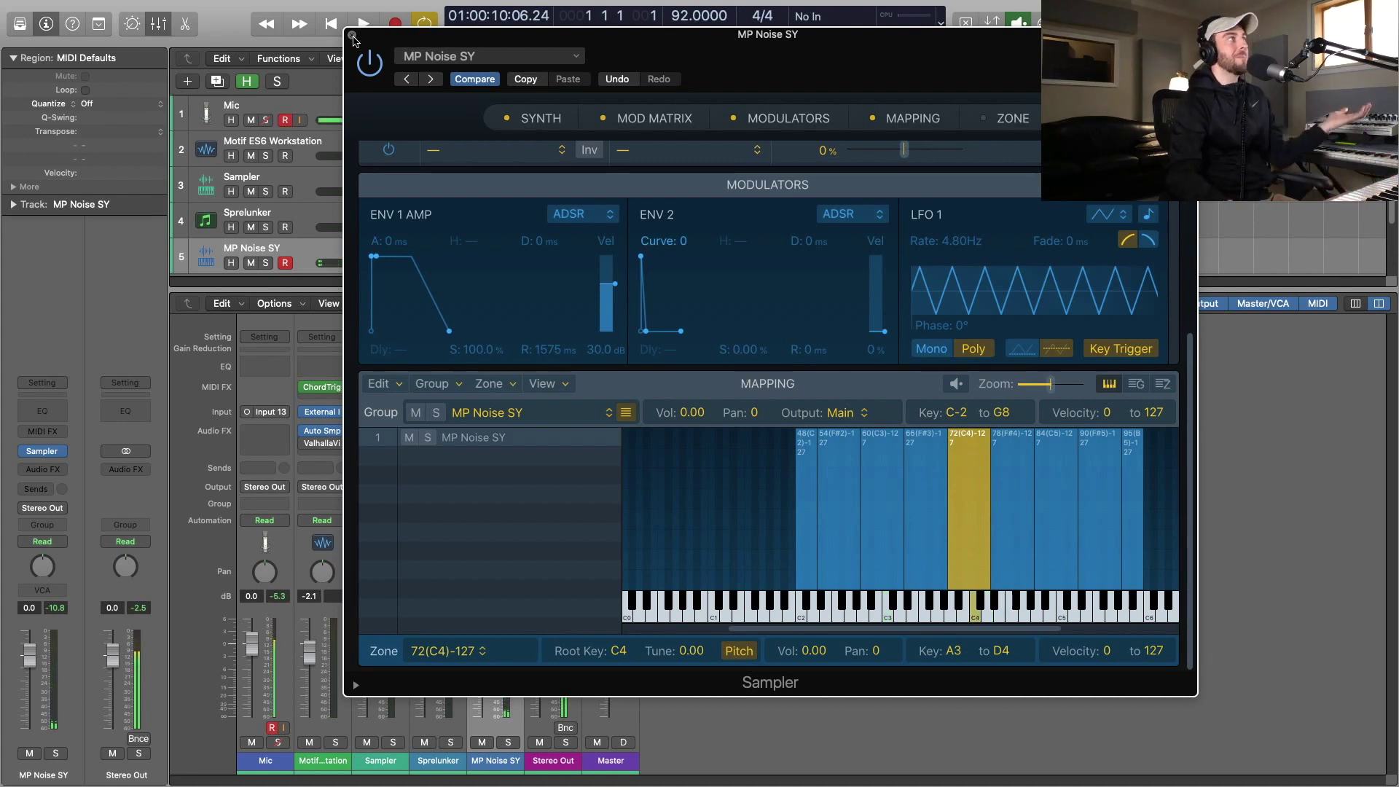
key("super+w")
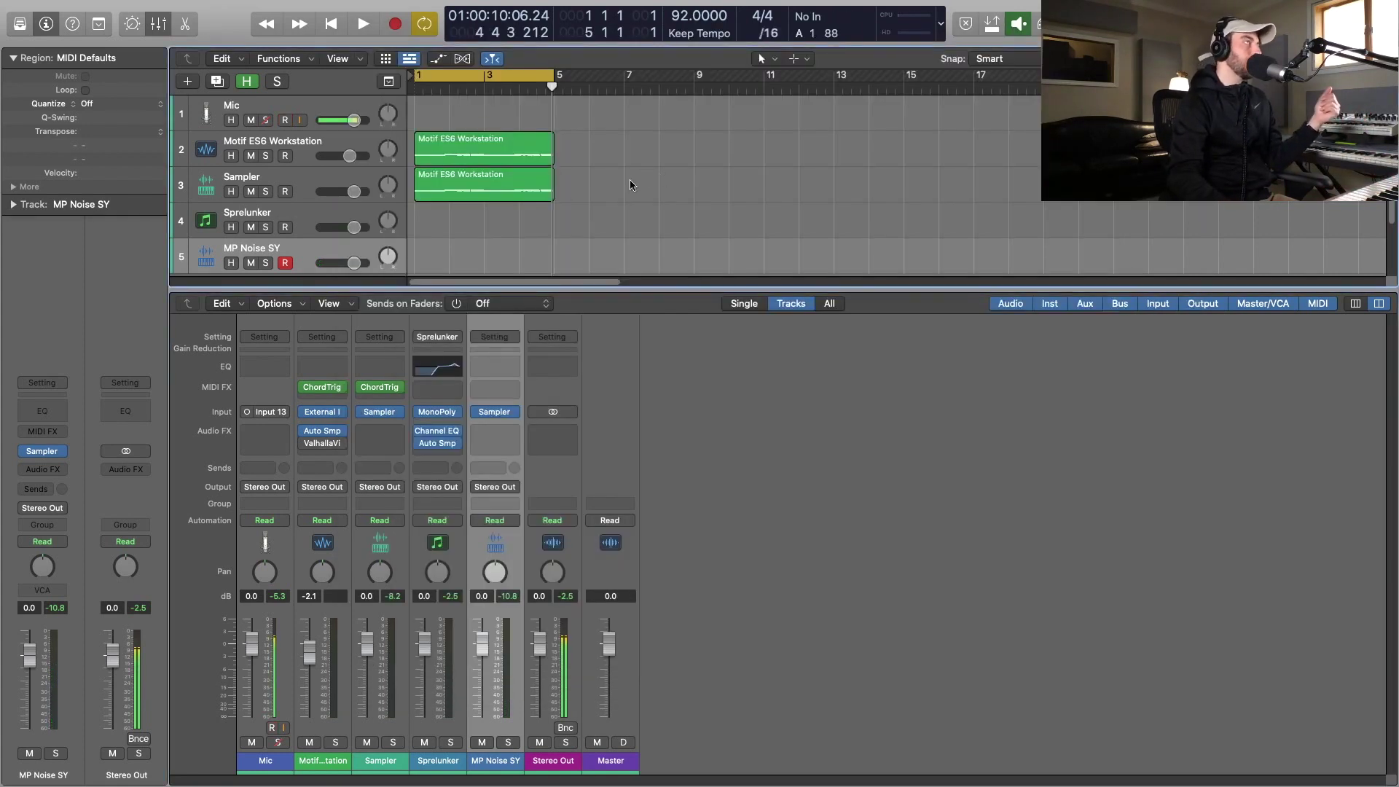
scroll(597, 189, "down", 1)
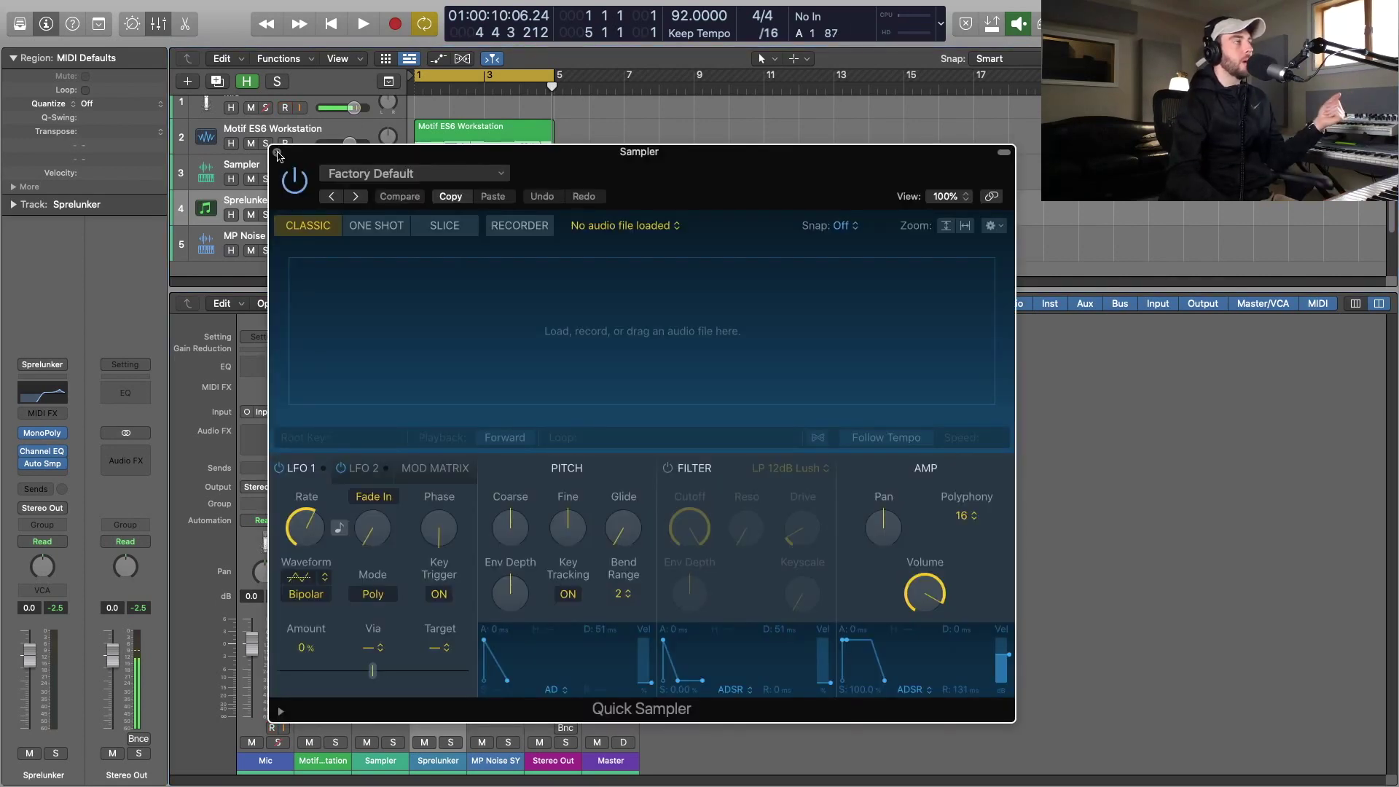
left_click(276, 153)
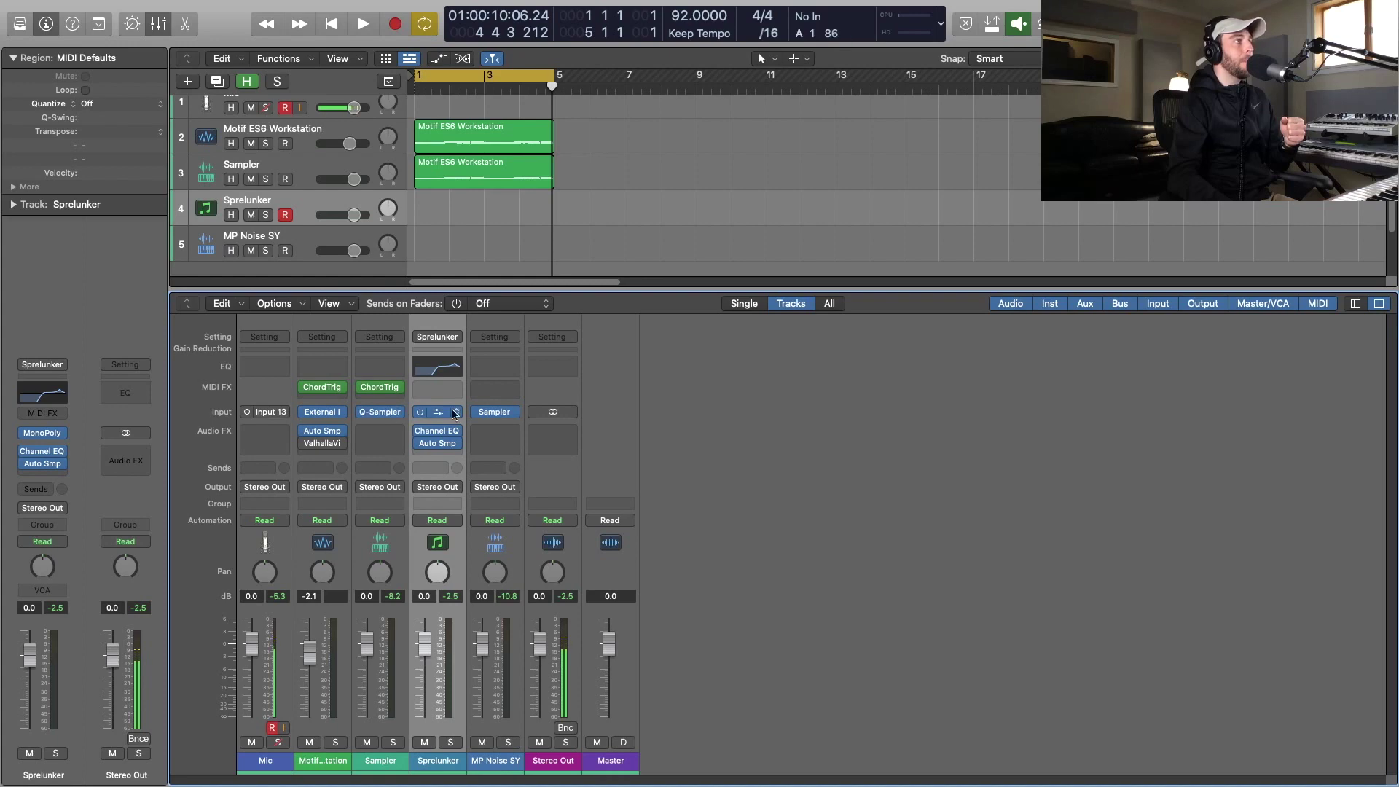
left_click(497, 413)
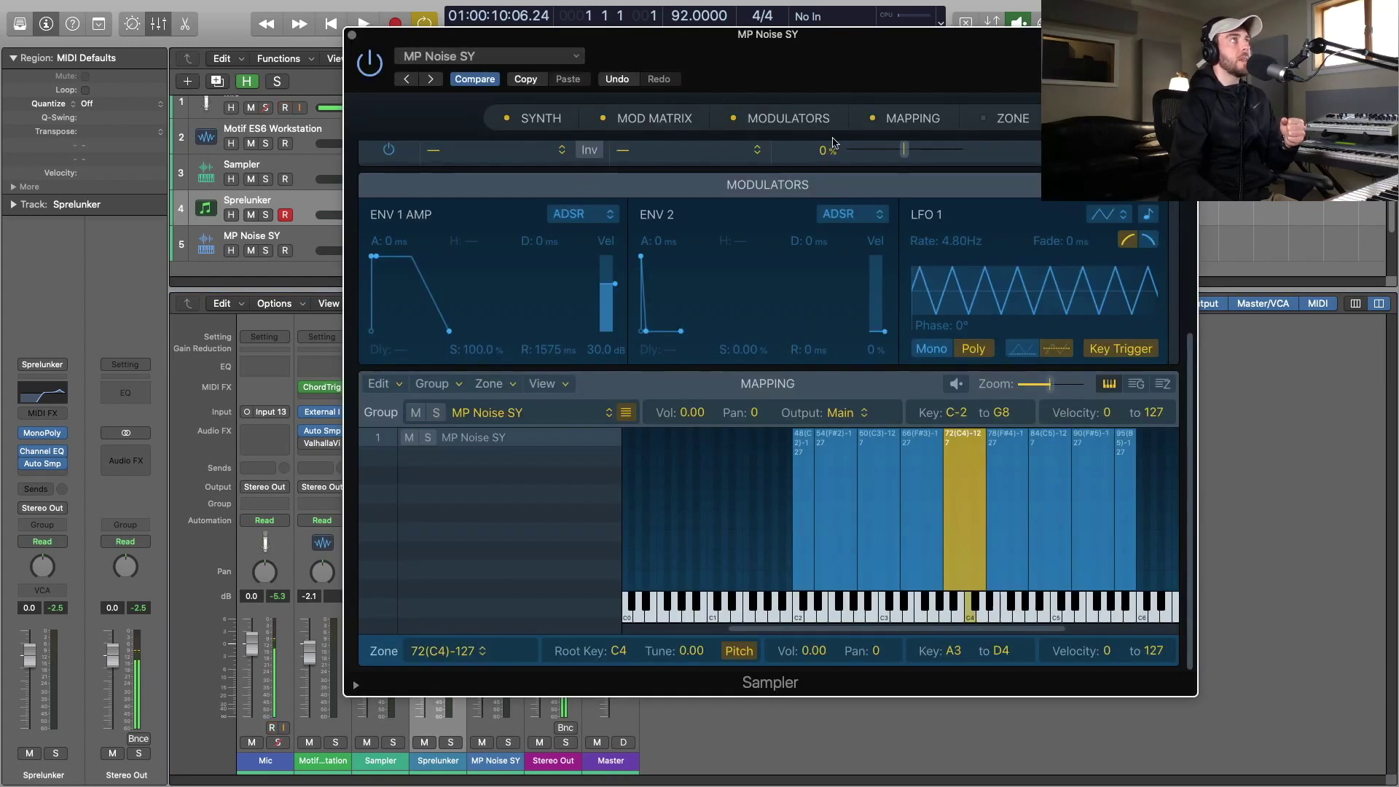
left_click(1012, 119)
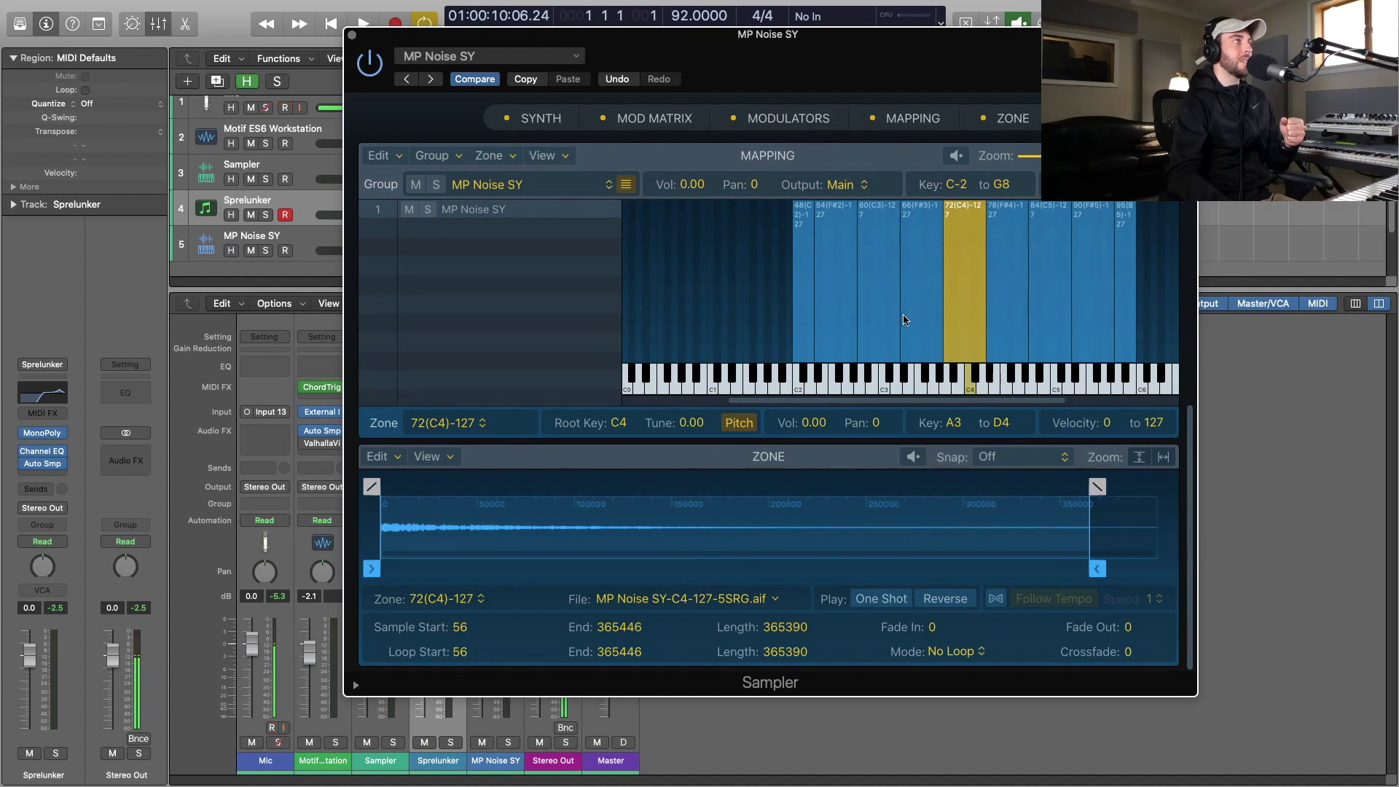
scroll(762, 443, "up", 1)
scroll(762, 442, "up", 5)
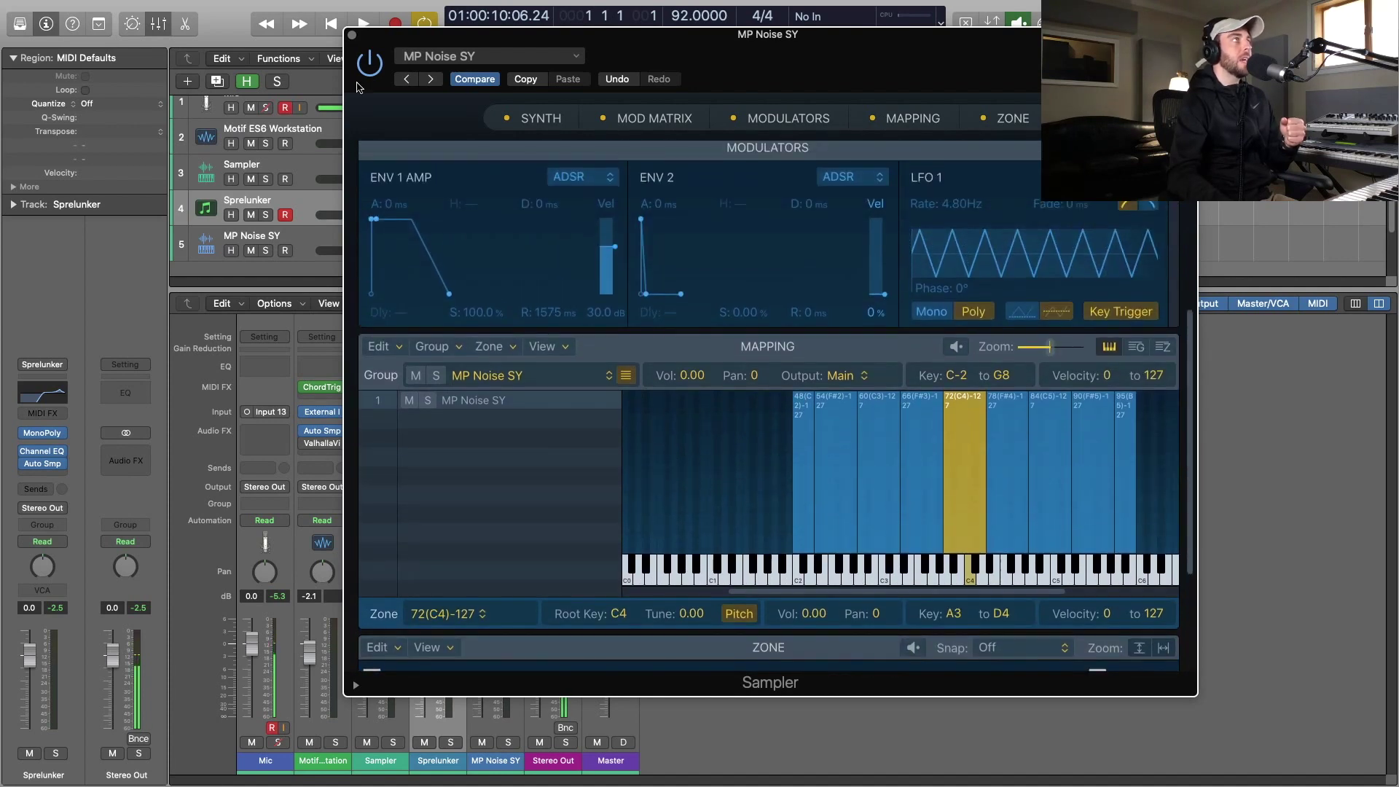
left_click(351, 34)
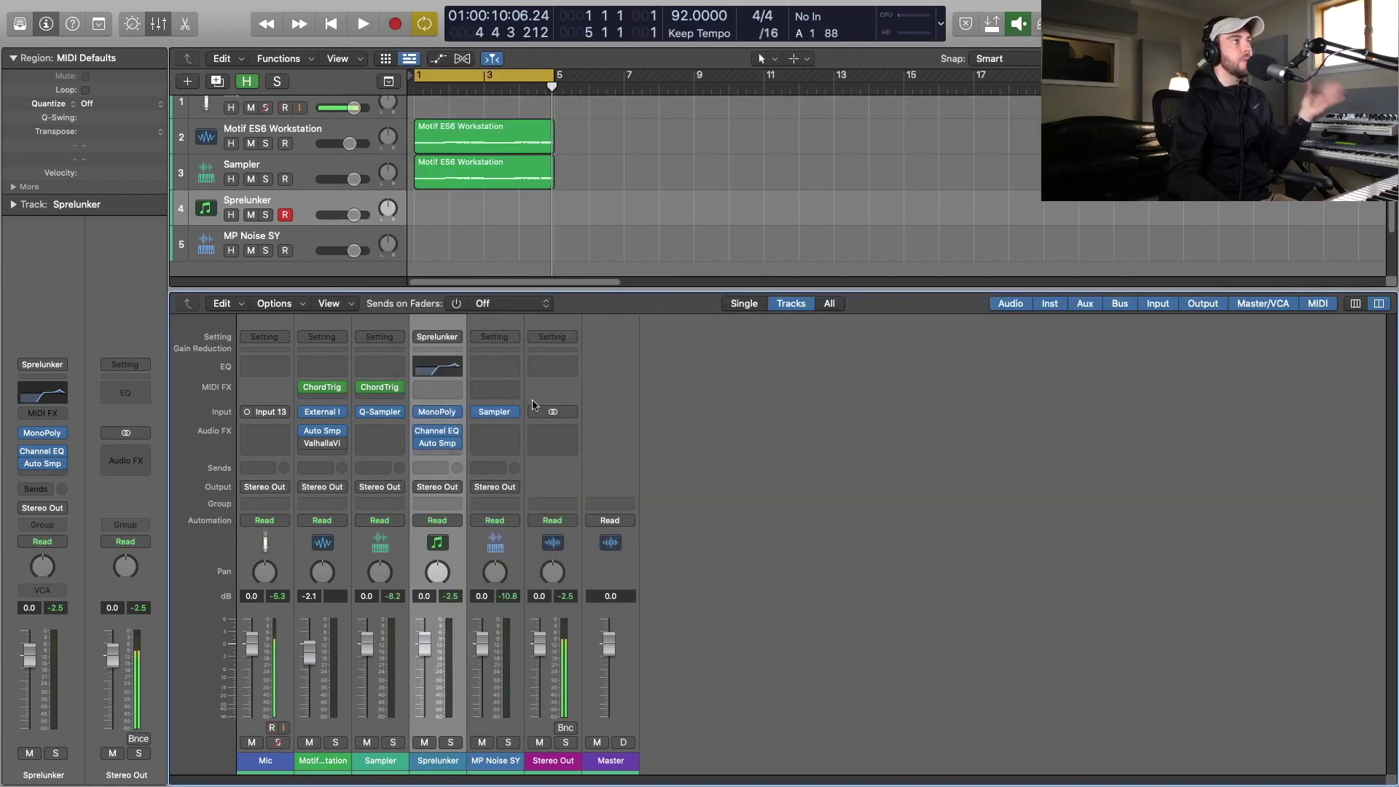
Reopen and close Sprelunker's Auto Sampler, then open and close the Quick Sampler window.
left_click(434, 445)
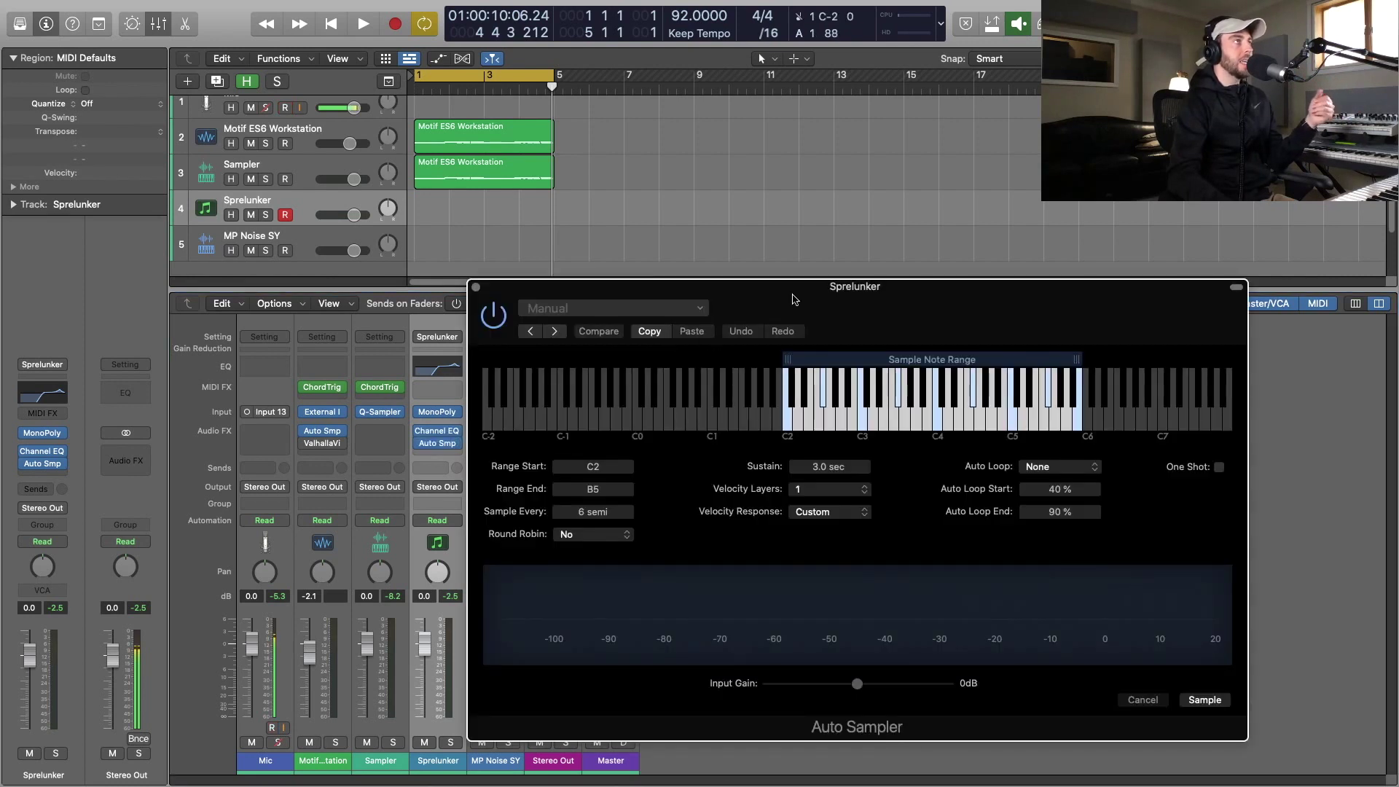
left_click(401, 271)
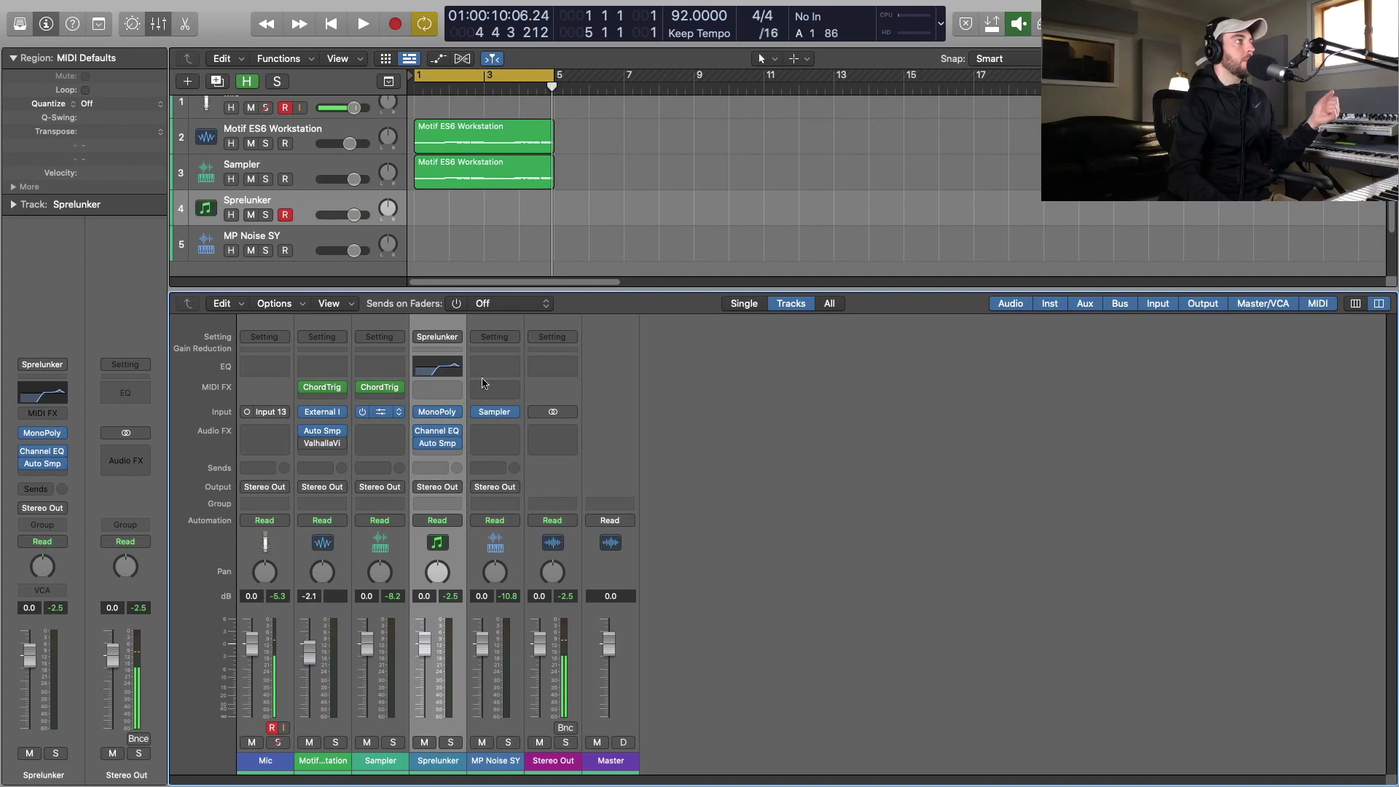
left_click(377, 412)
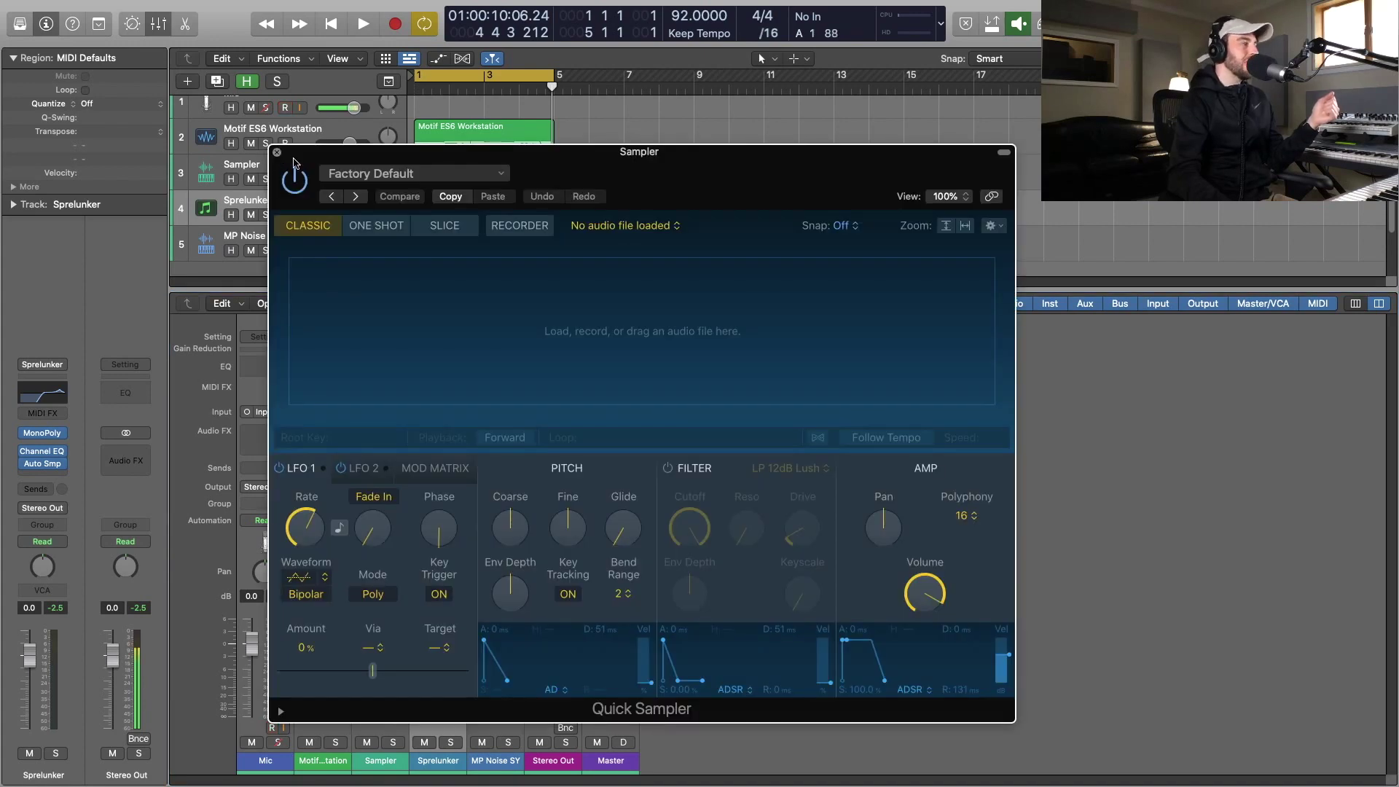
left_click(276, 153)
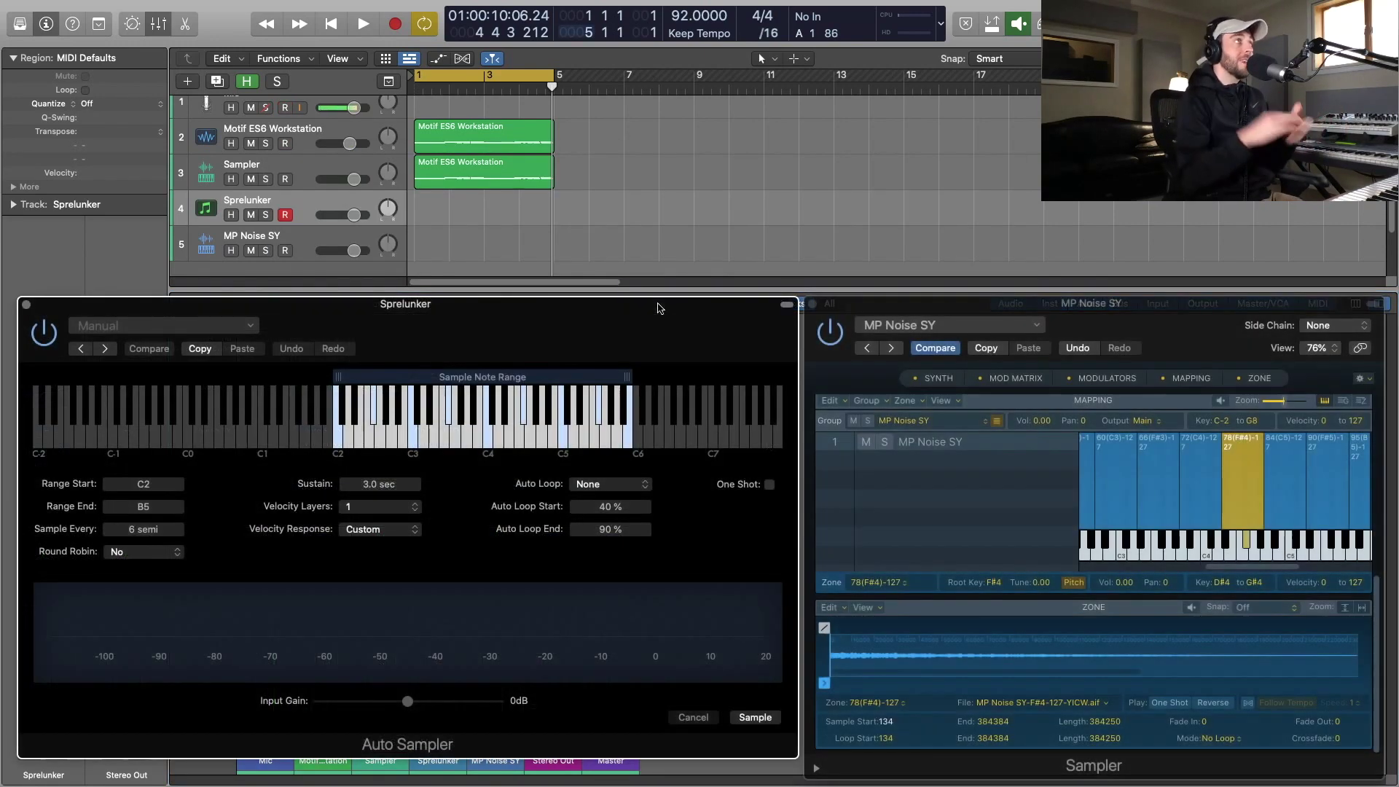